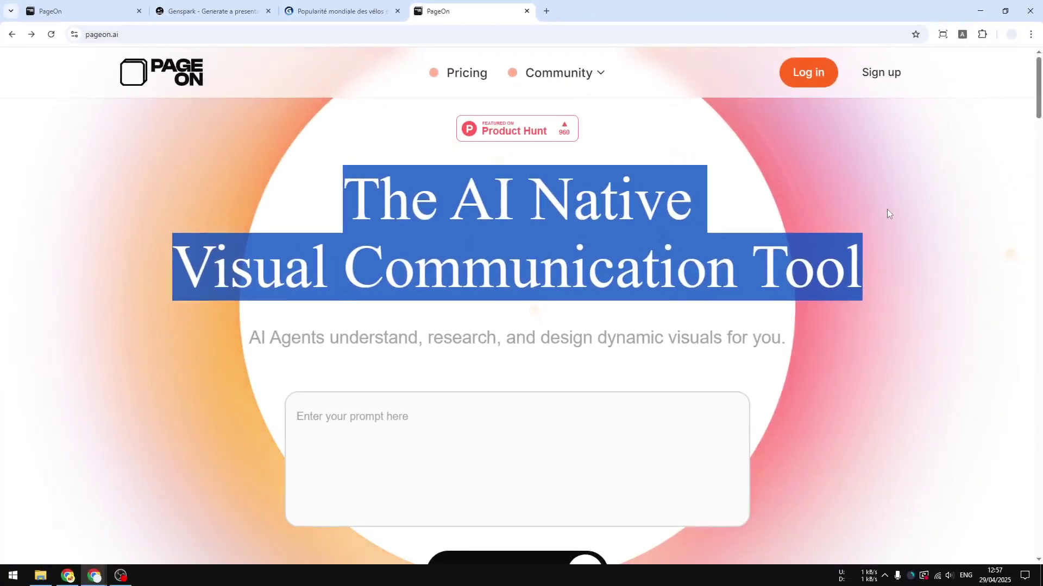
- Scroll down through the PageOn website's landing page
left_click(1036, 124)
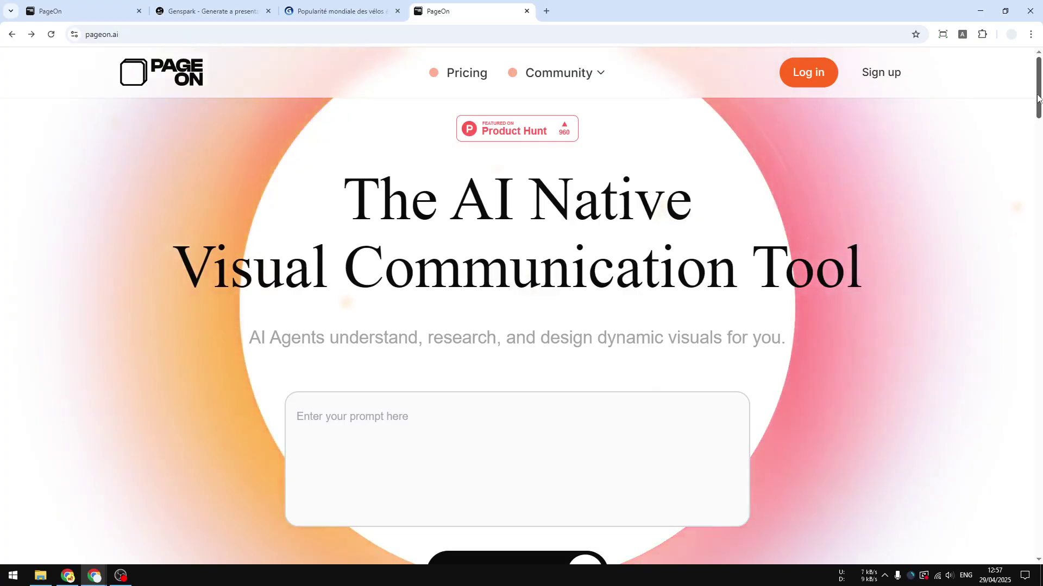
left_click_drag(1037, 98, 1033, 208)
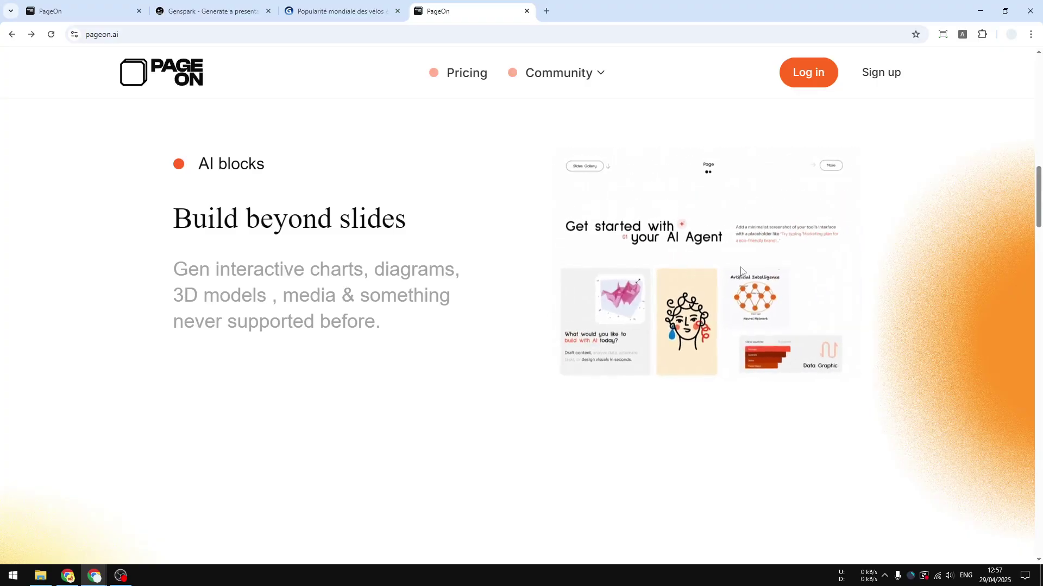
left_click_drag(1040, 205, 1038, 235)
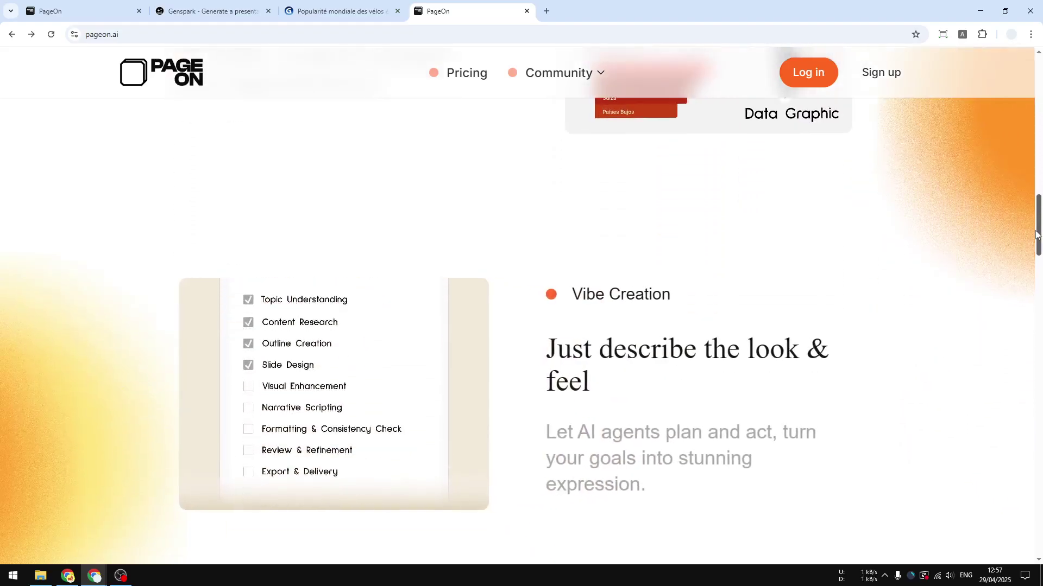
left_click_drag(1037, 235, 1031, 333)
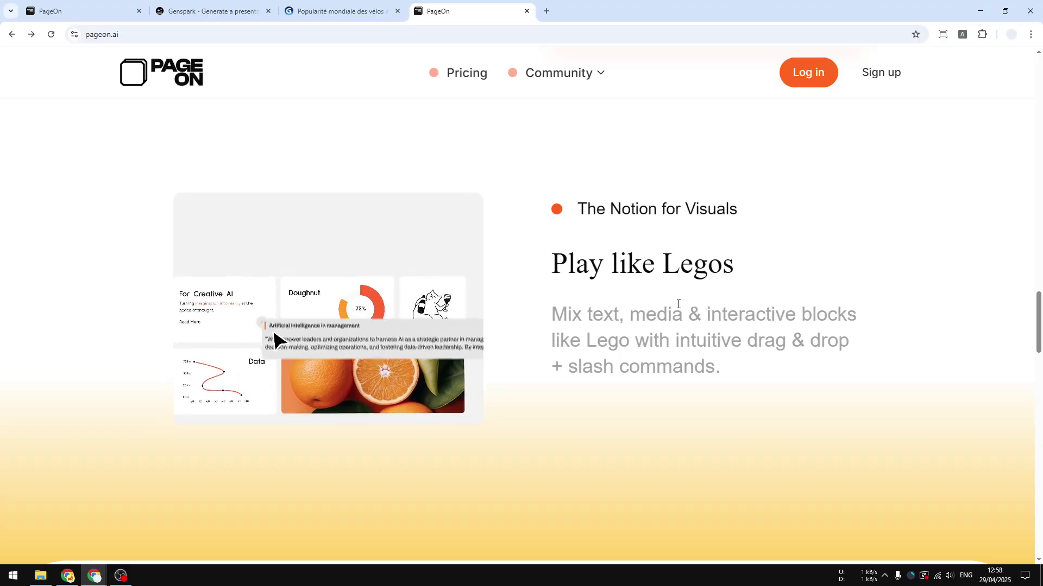
scroll(1010, 376, "down", 5)
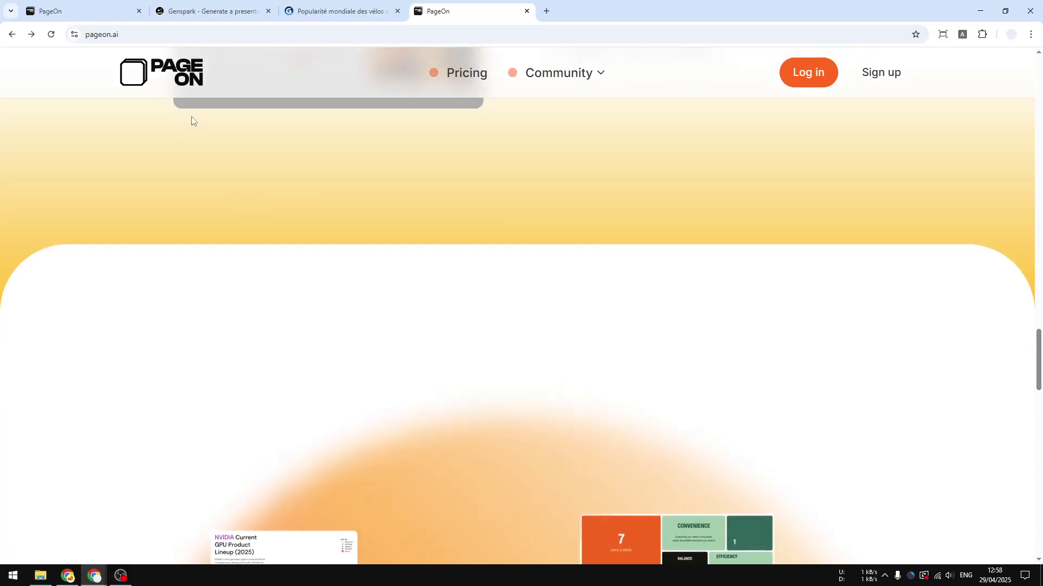
- Glance at the Genspark and Gamma e-bike presentations, then return to PageOn and scroll back up
left_click(202, 10)
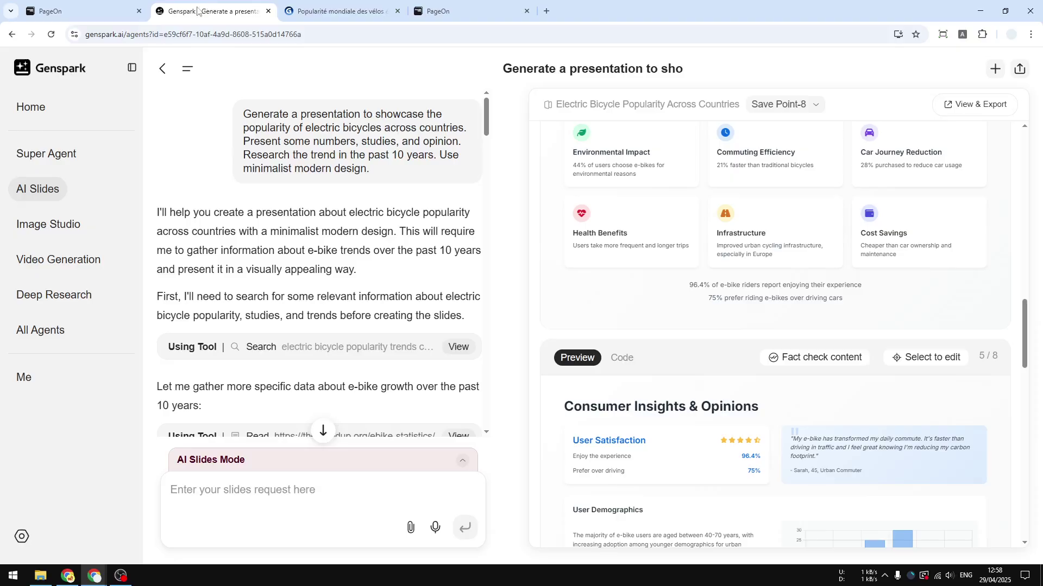
left_click(320, 11)
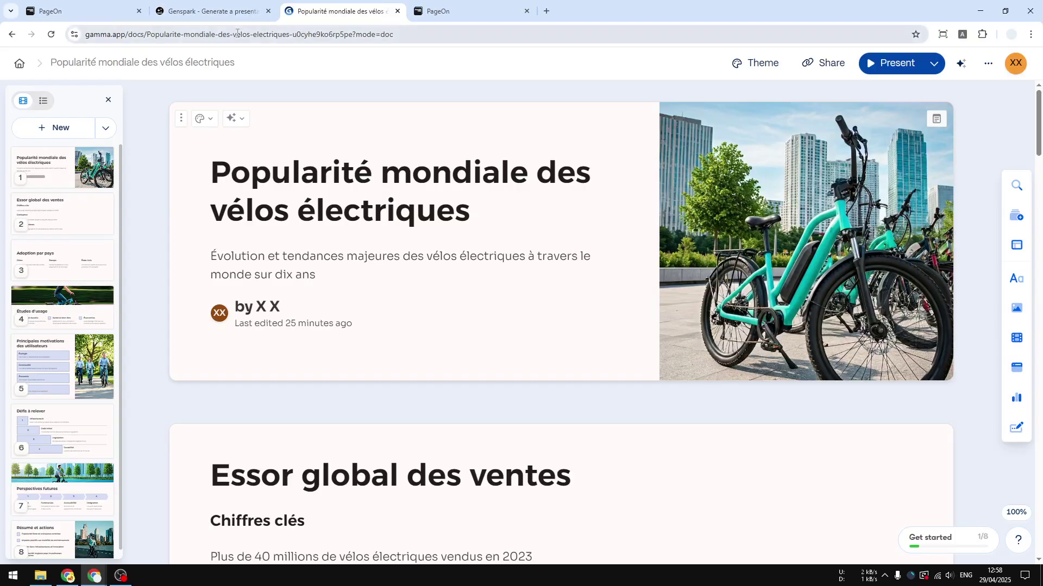
left_click(214, 8)
left_click(318, 3)
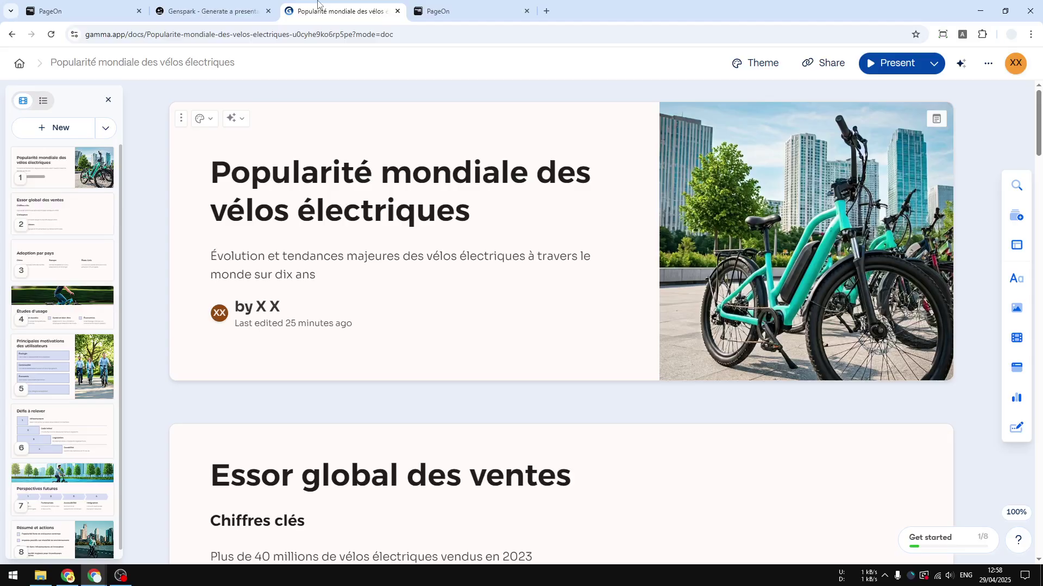
left_click(468, 5)
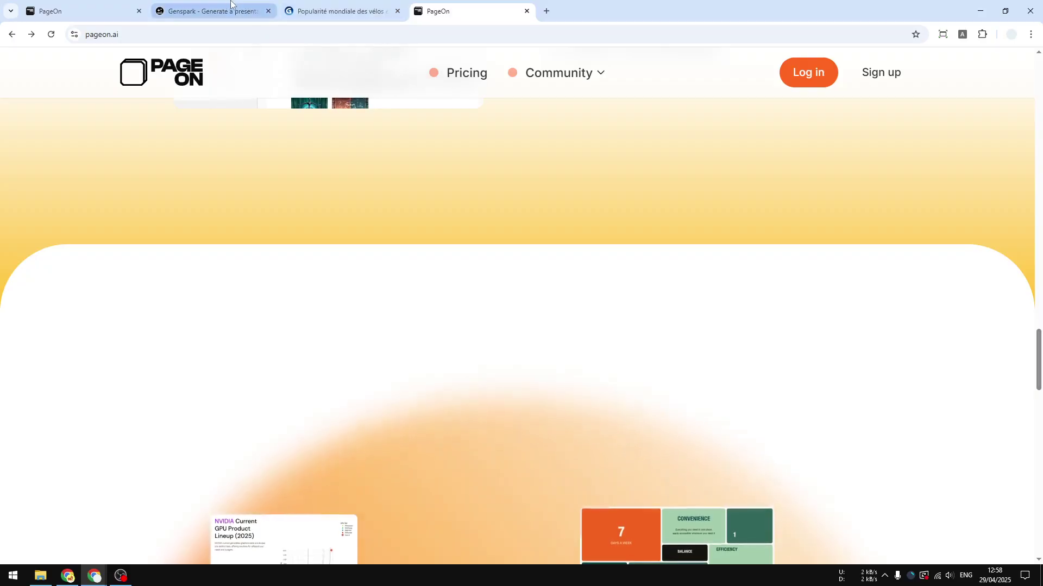
left_click_drag(1039, 372, 1014, 58)
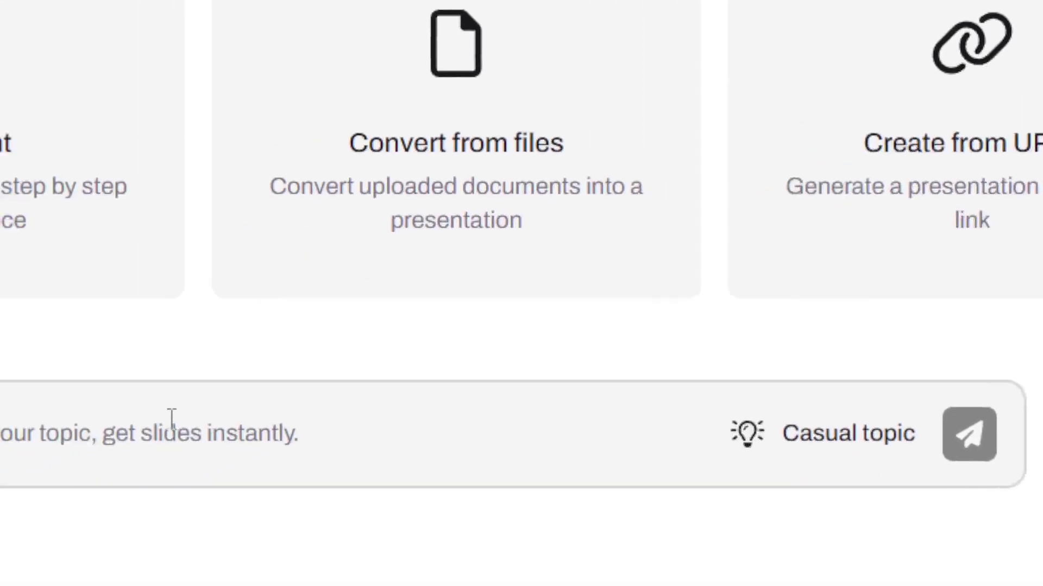
left_click(132, 433)
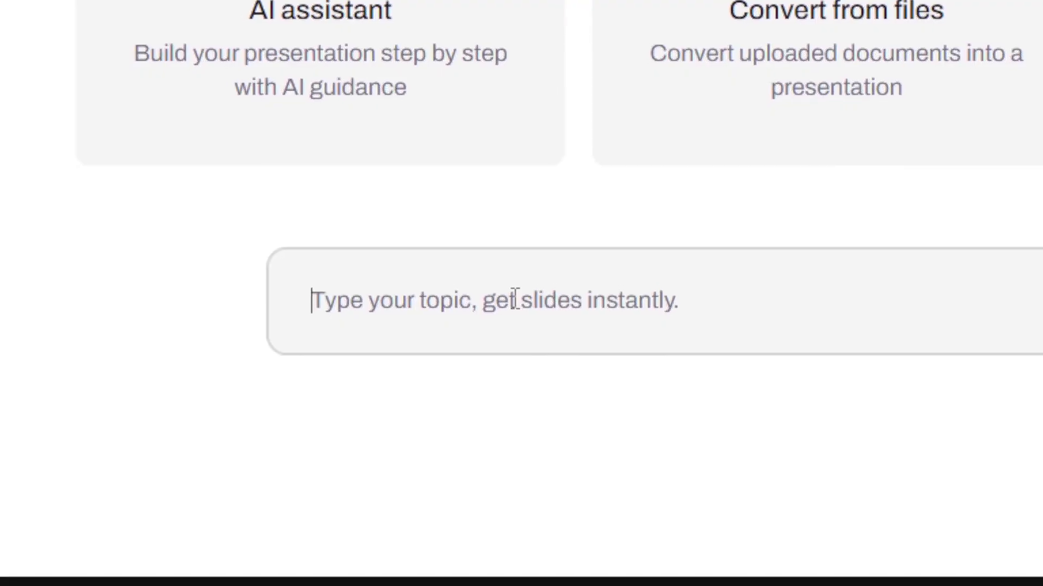
left_click(723, 315)
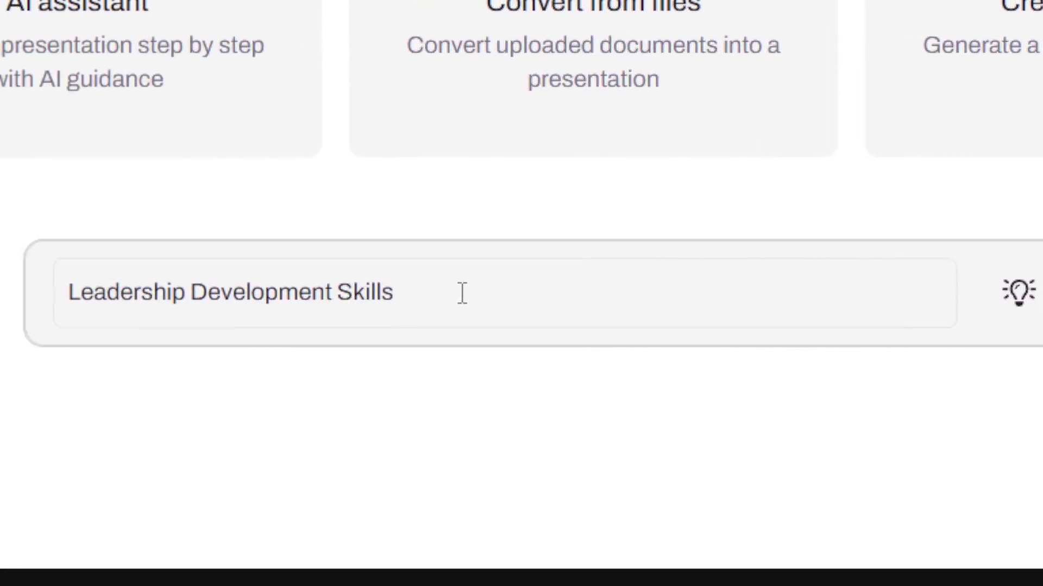
key("ctrl+shift+Left")
key("ctrl+a")
key("BackSpace")
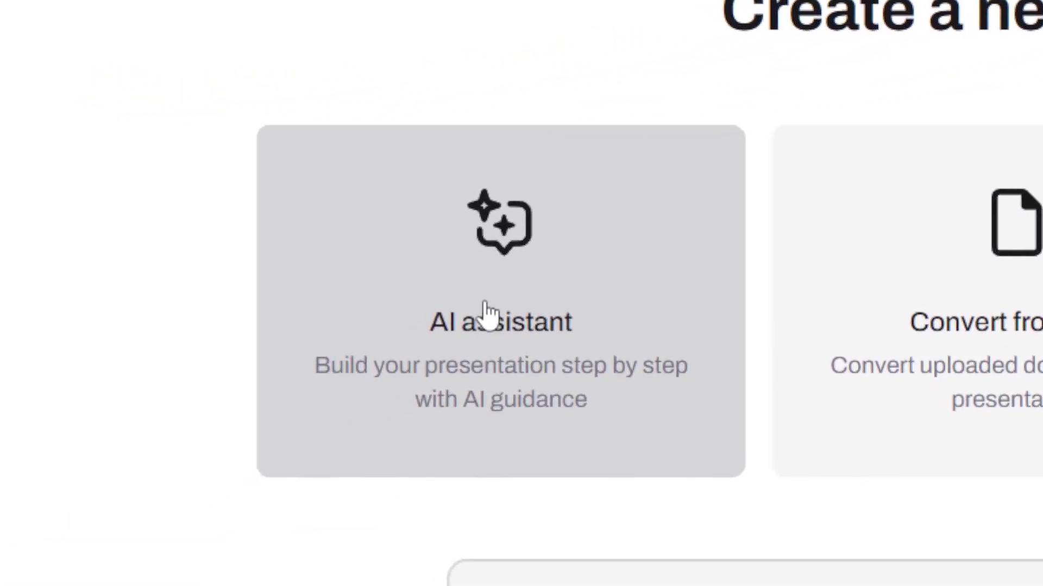
- Ask the AI assistant for a presentation on smartphone batteries' environmental impact, producing a 10-page outline
left_click(481, 310)
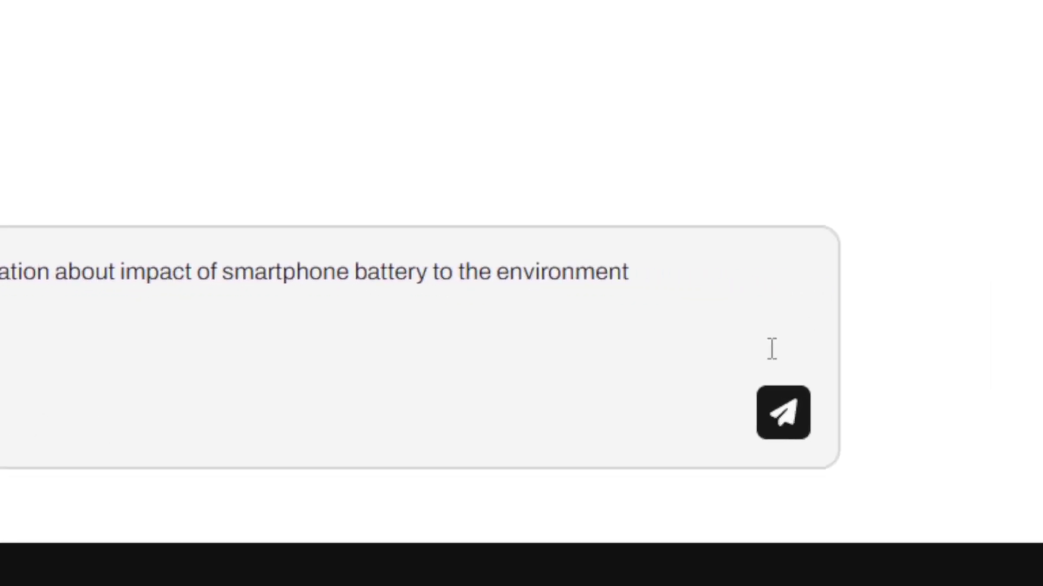
left_click(629, 413)
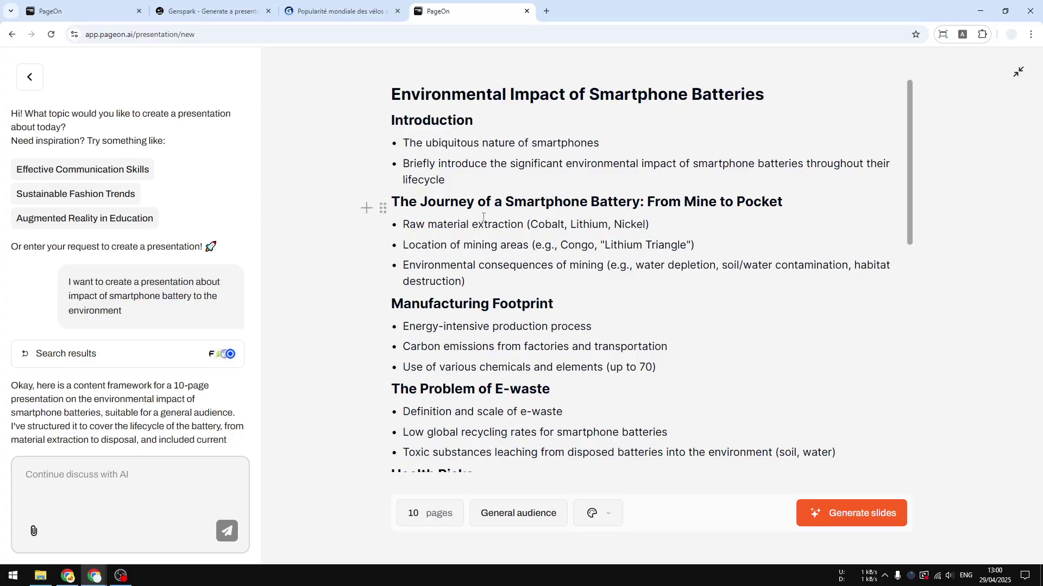
- Move 'Location of mining areas' above 'Raw material extraction', then request 'Let's make it concise'
left_click_drag(383, 239, 386, 213)
left_click_drag(389, 333, 383, 357)
left_click_drag(912, 144, 912, 386)
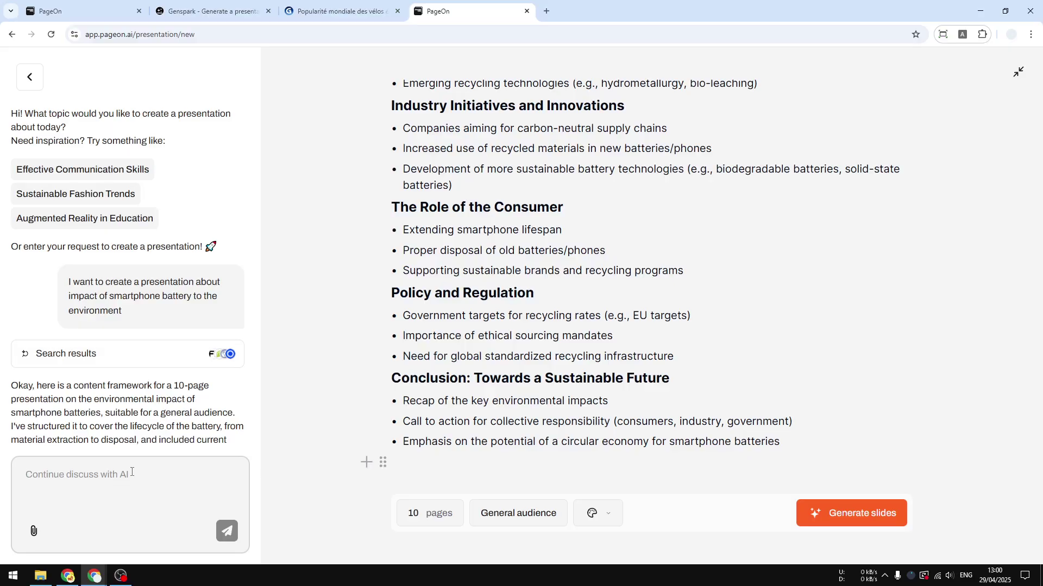
type("Let's make it concise")
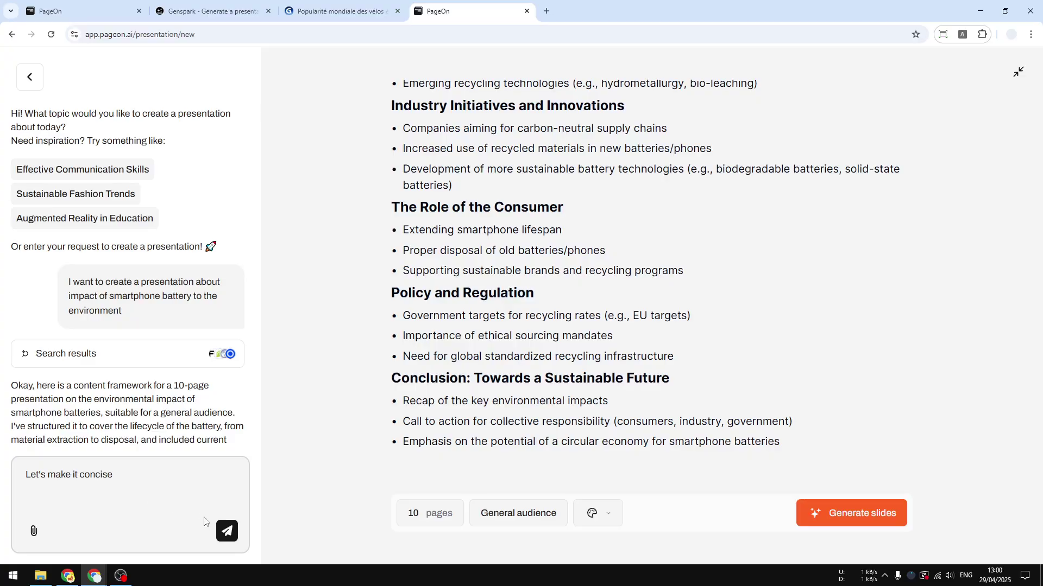
left_click(227, 531)
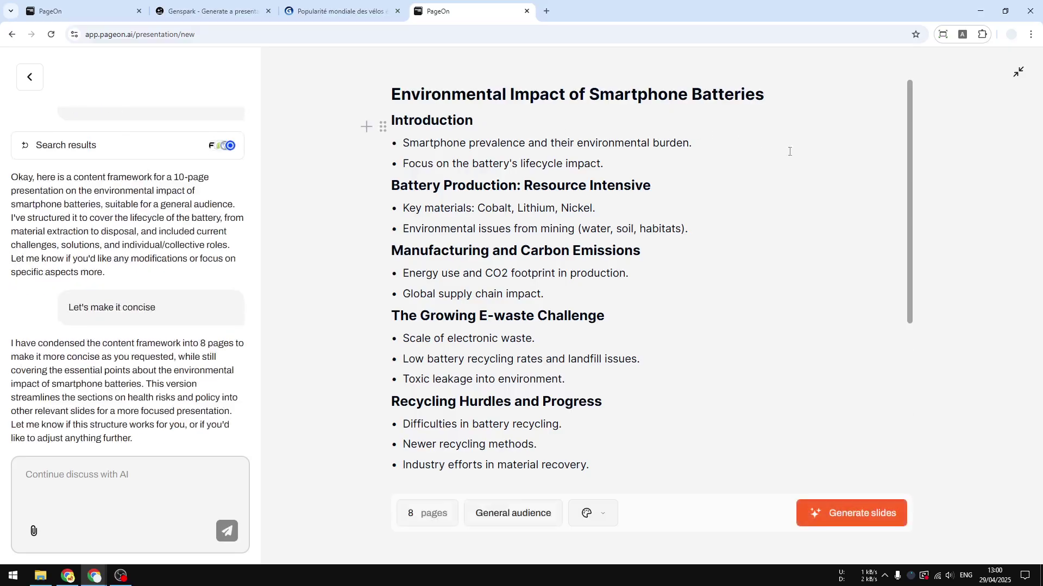
- Adjust the page-count slider and review the General audience options
mouse_move(912, 167)
left_mouse_down()
mouse_move(912, 326)
mouse_move(921, 326)
mouse_move(912, 156)
left_mouse_up()
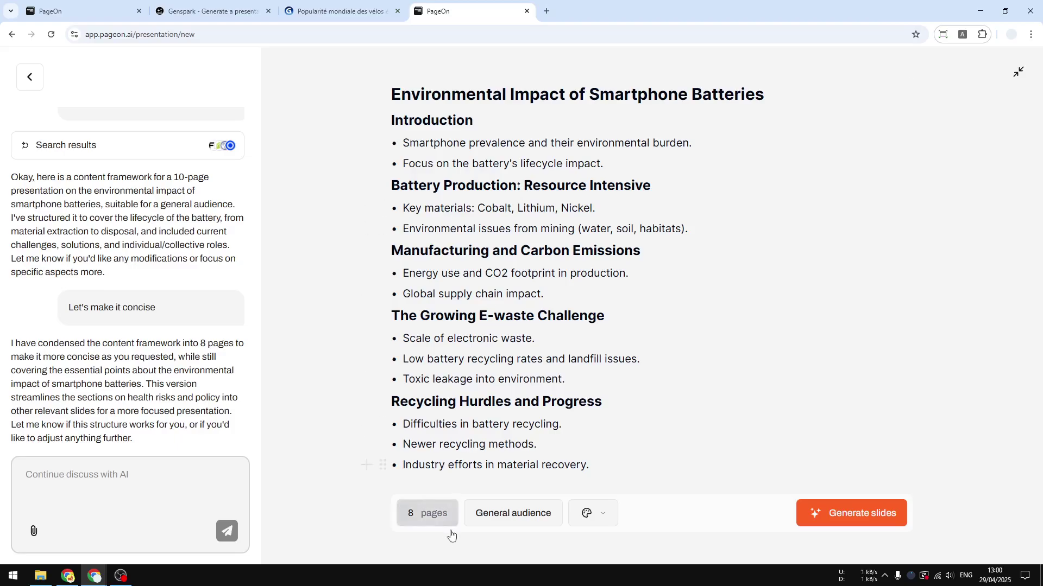
left_click(418, 520)
mouse_move(380, 483)
left_mouse_down()
mouse_move(535, 485)
mouse_move(321, 492)
mouse_move(478, 483)
mouse_move(380, 479)
left_mouse_up()
left_click(513, 516)
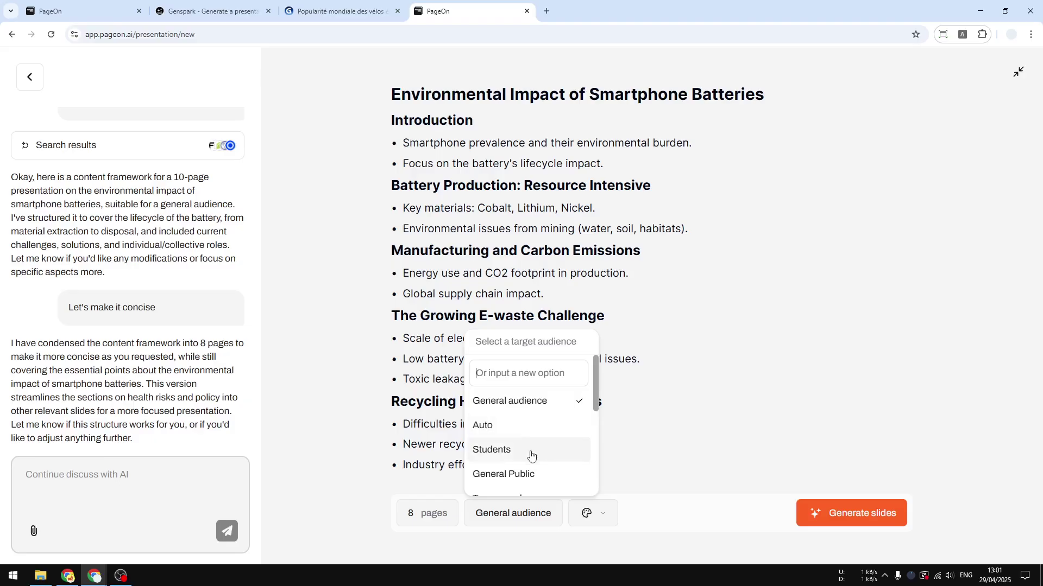
left_click_drag(594, 393, 594, 432)
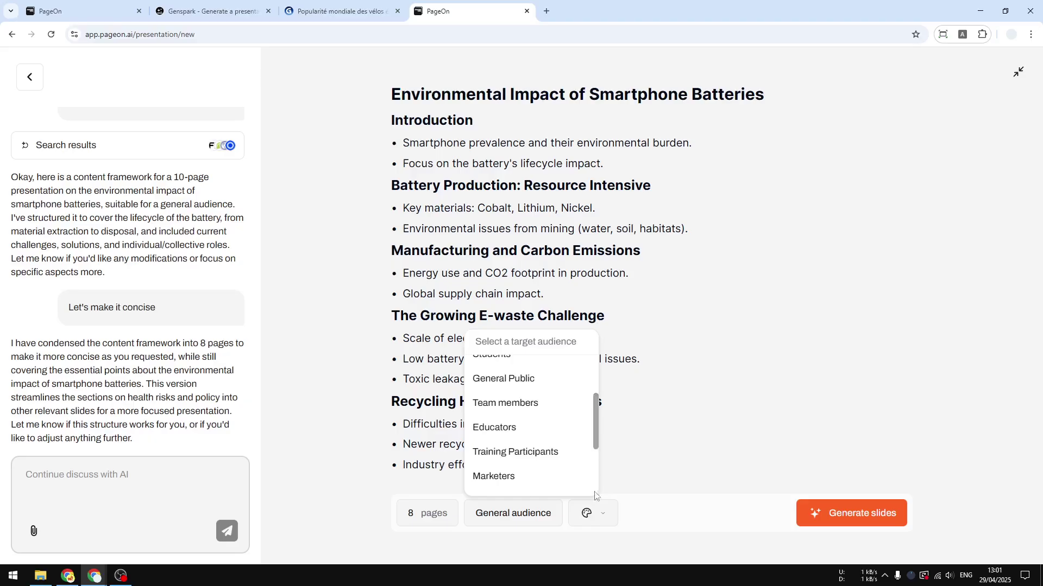
- Apply the Celestial Blue theme to the deck
left_click(596, 513)
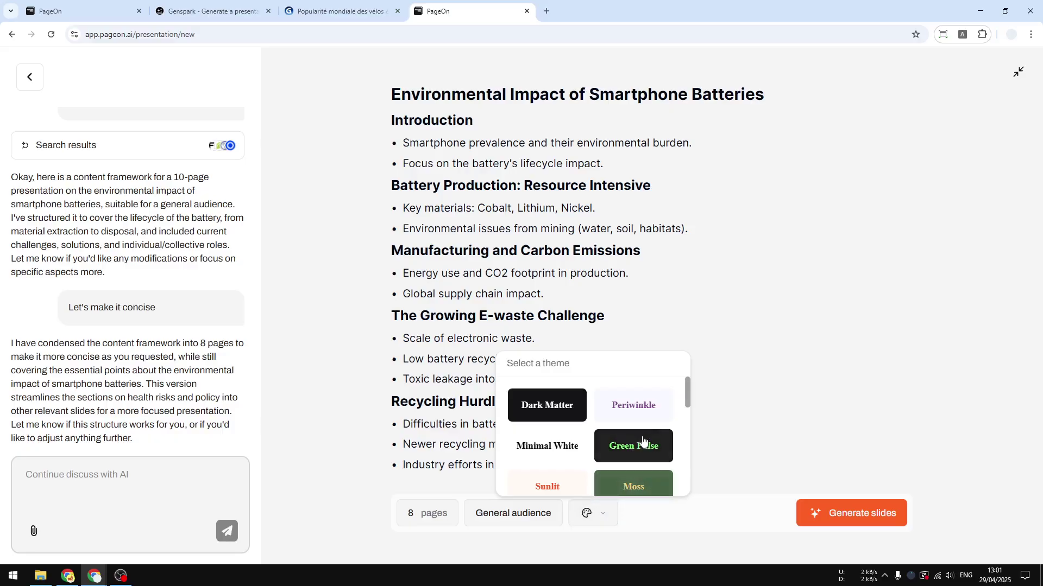
left_click_drag(686, 405, 678, 487)
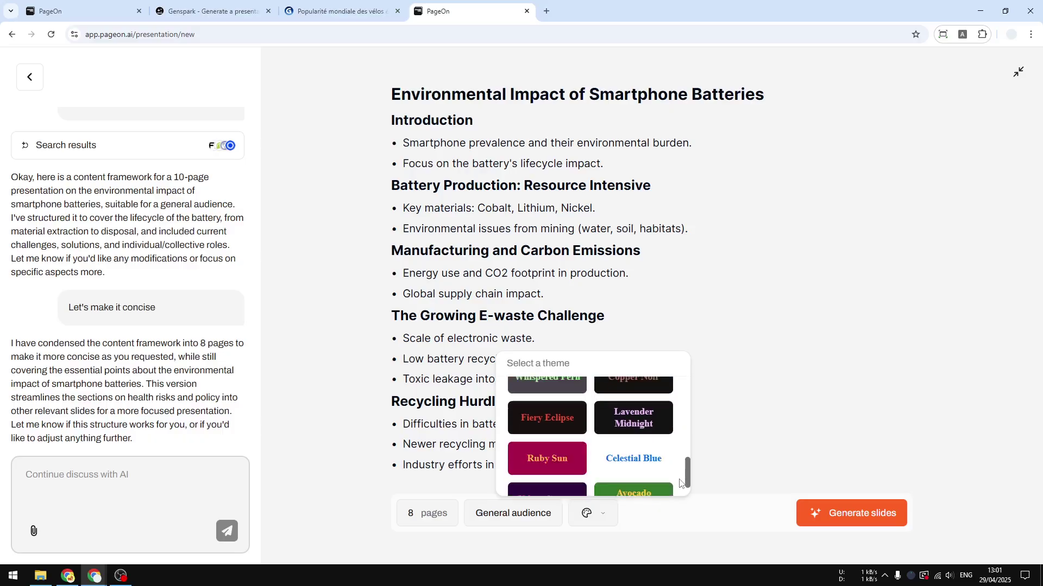
left_click(640, 460)
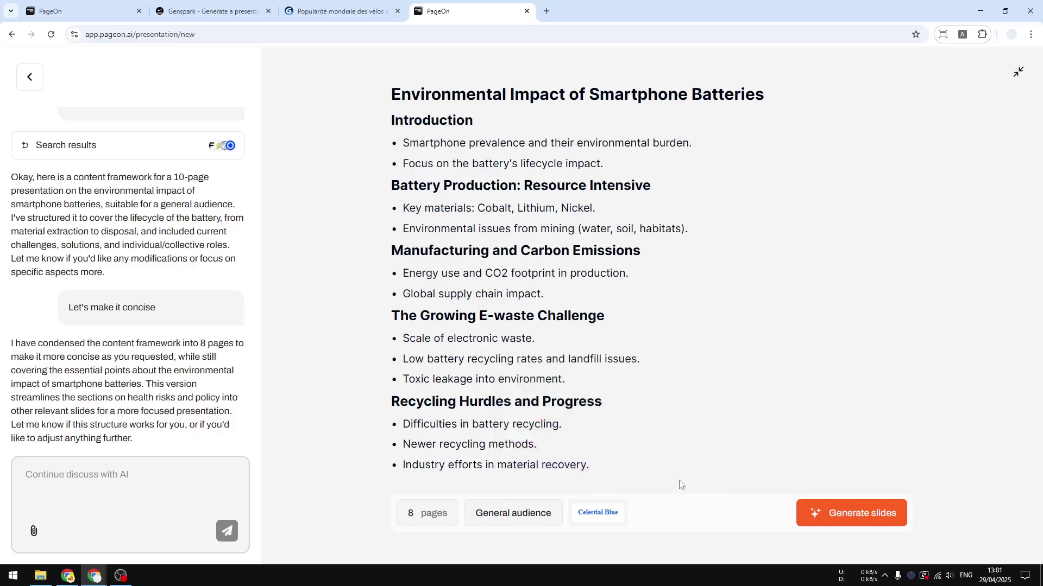
- Generate the eight-slide 'Environmental Impact of Smartphone Batteries' deck from the outline
left_click(856, 523)
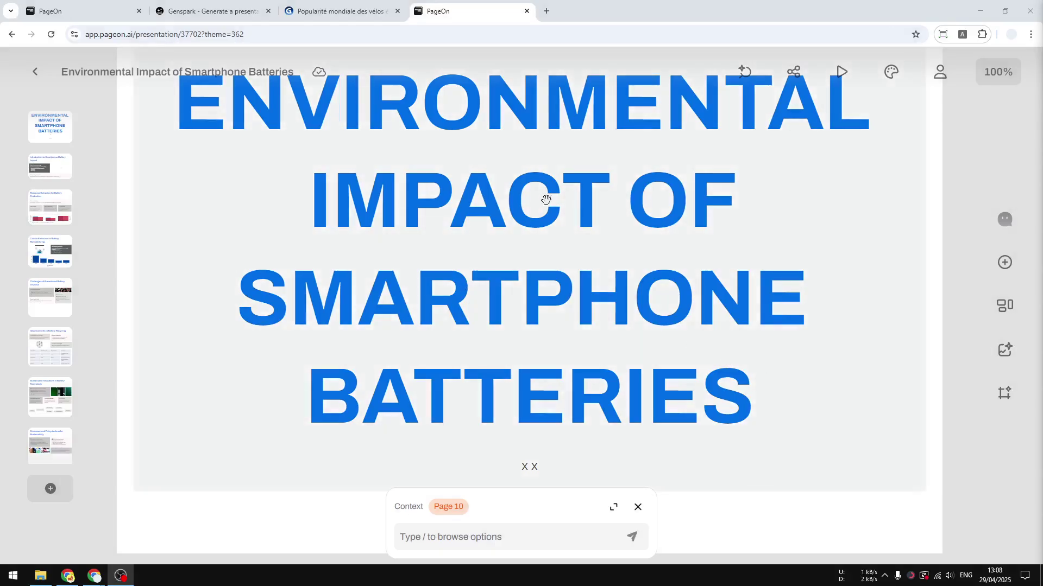
- Scroll down to slide 3's mining-impacts chart for cobalt, lithium and nickel
scroll(545, 200, "down", 7)
scroll(641, 269, "down", 3)
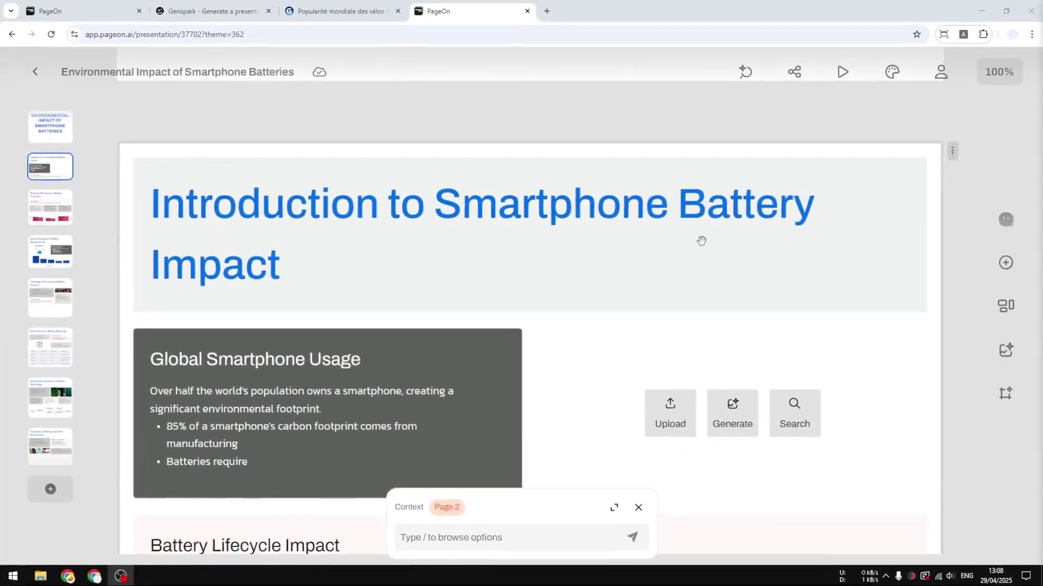
scroll(630, 250, "down", 8)
scroll(621, 251, "down", 6)
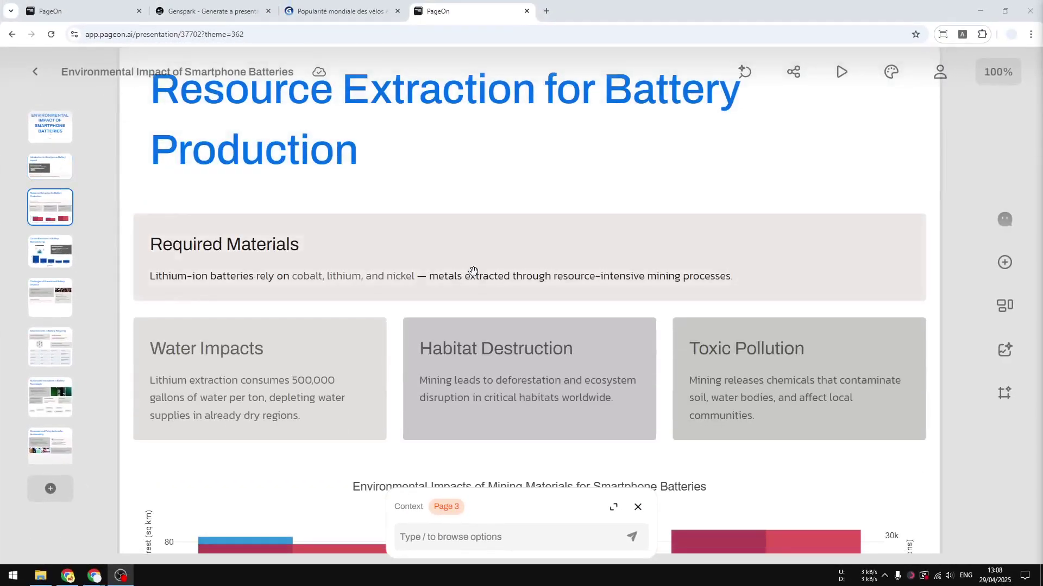
scroll(495, 252, "down", 3)
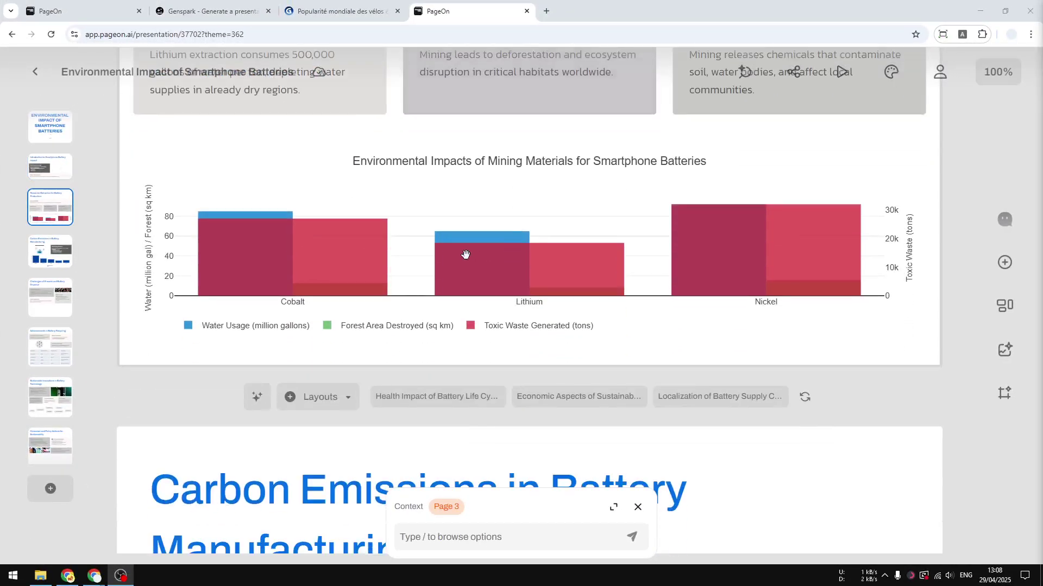
left_click(190, 9)
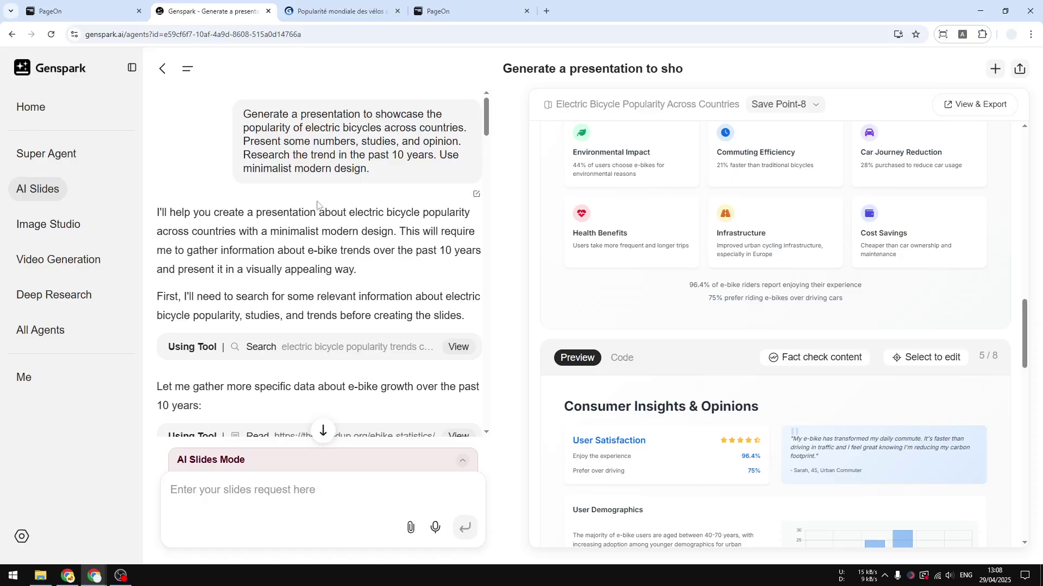
scroll(598, 229, "down", 8)
key("ctrl+Tab")
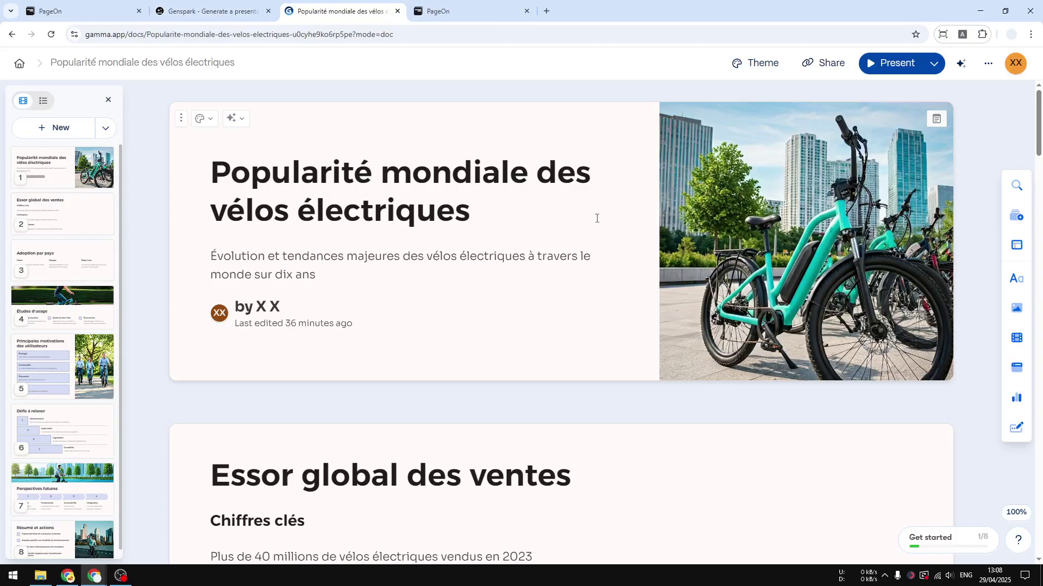
scroll(552, 226, "down", 12)
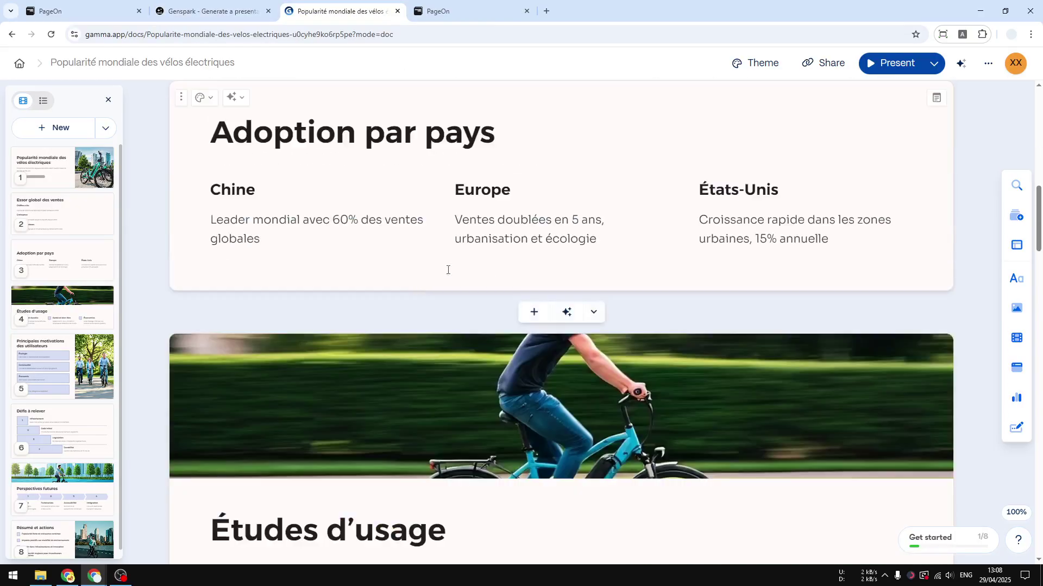
scroll(448, 270, "down", 4)
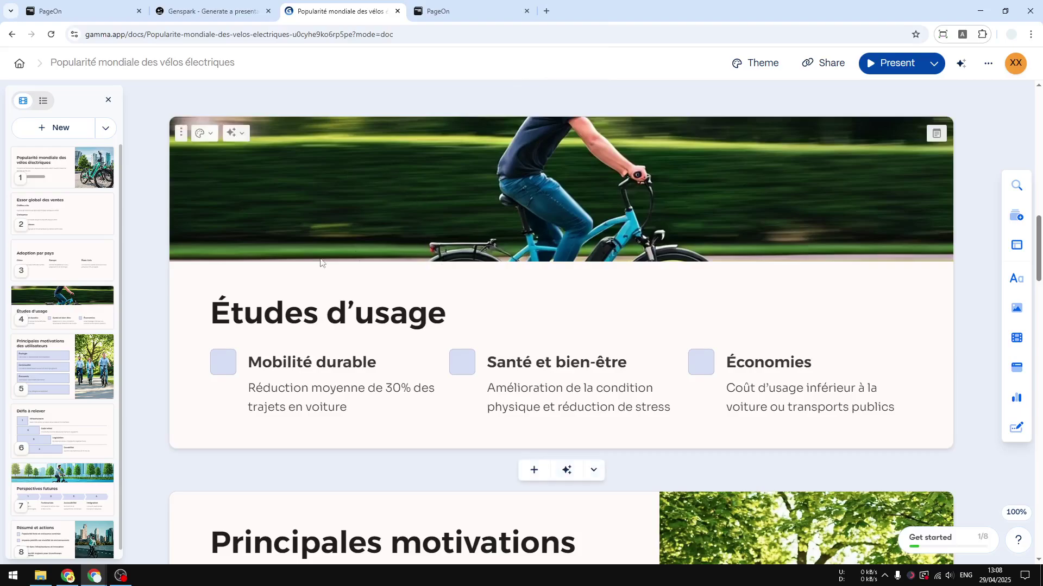
left_click(437, 10)
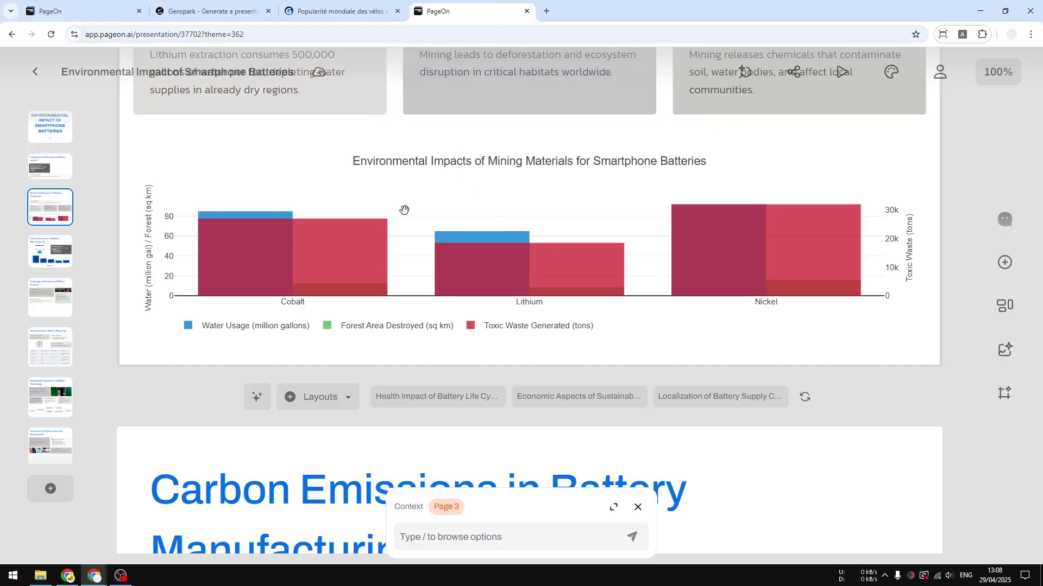
- Scroll to the page 4 e-waste slide and expand the floating AI chat into a sidebar
scroll(179, 276, "down", 1)
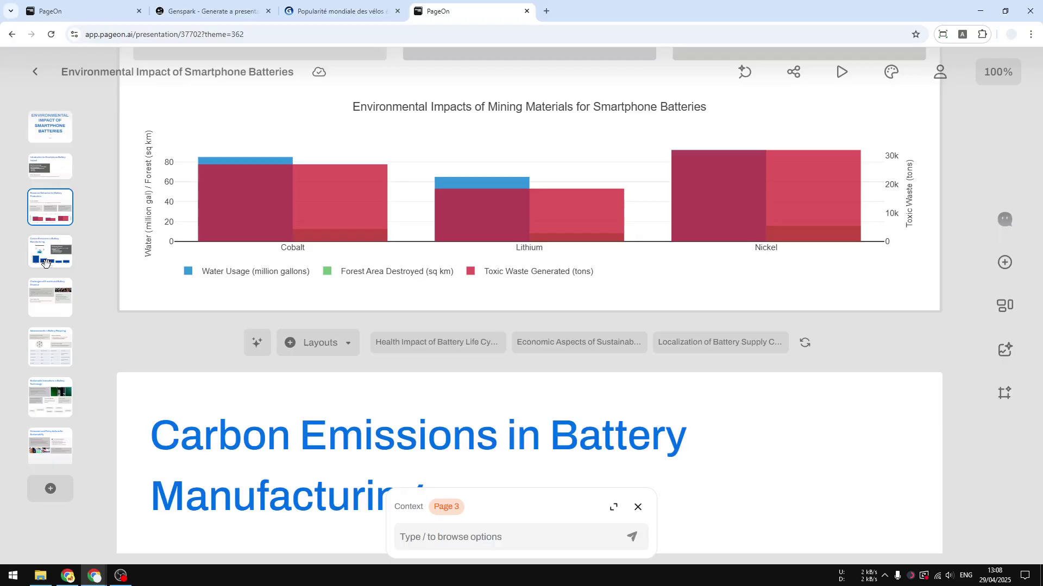
scroll(387, 265, "down", 3)
scroll(388, 265, "down", 5)
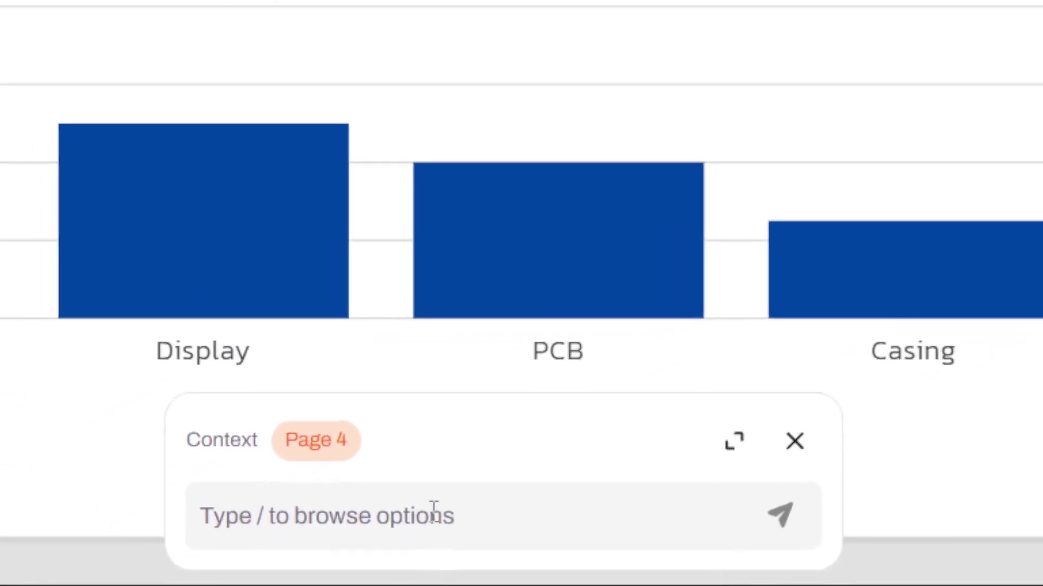
left_click(715, 398)
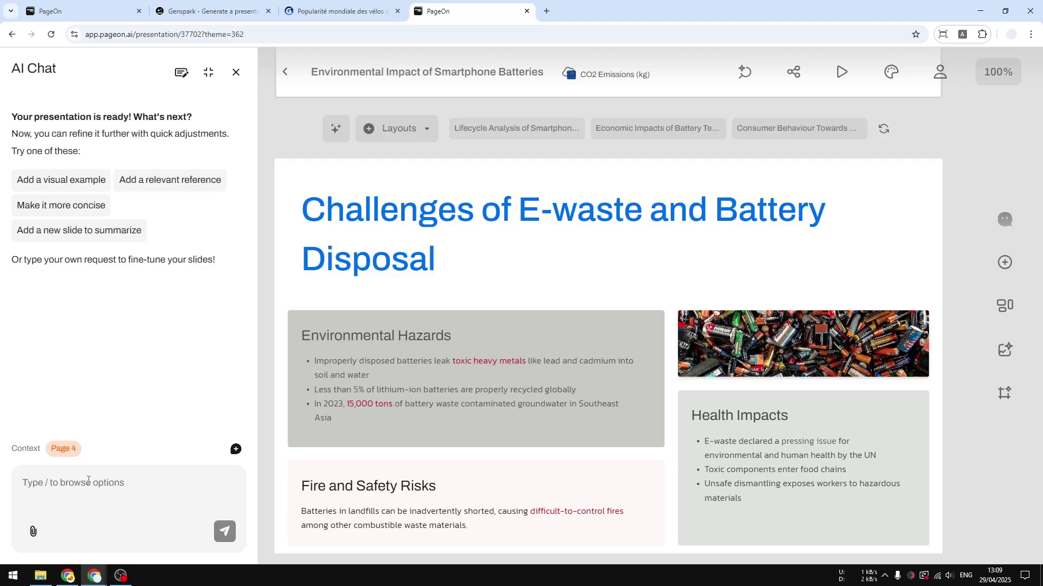
- Add the 'Battery Manufacturing Emission Trends' CO2 line-chart card via AI Chat and inspect its data
left_click(81, 184)
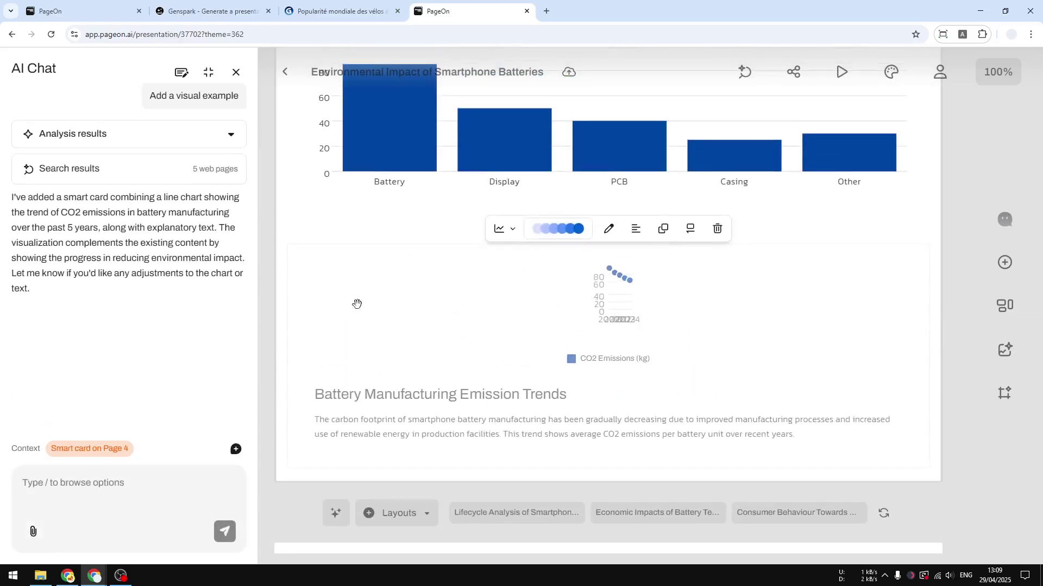
left_click(621, 318)
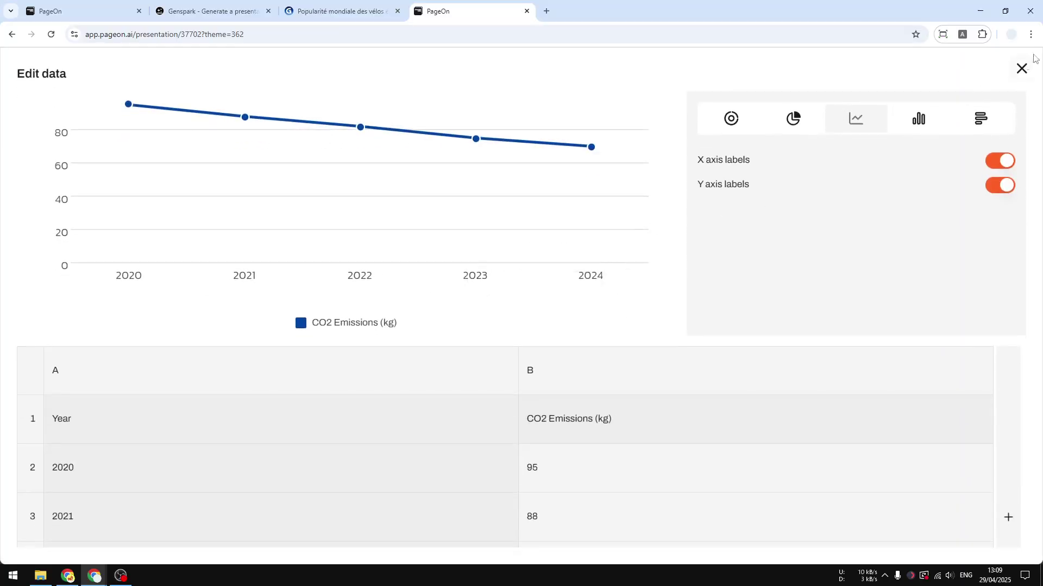
left_click(1021, 69)
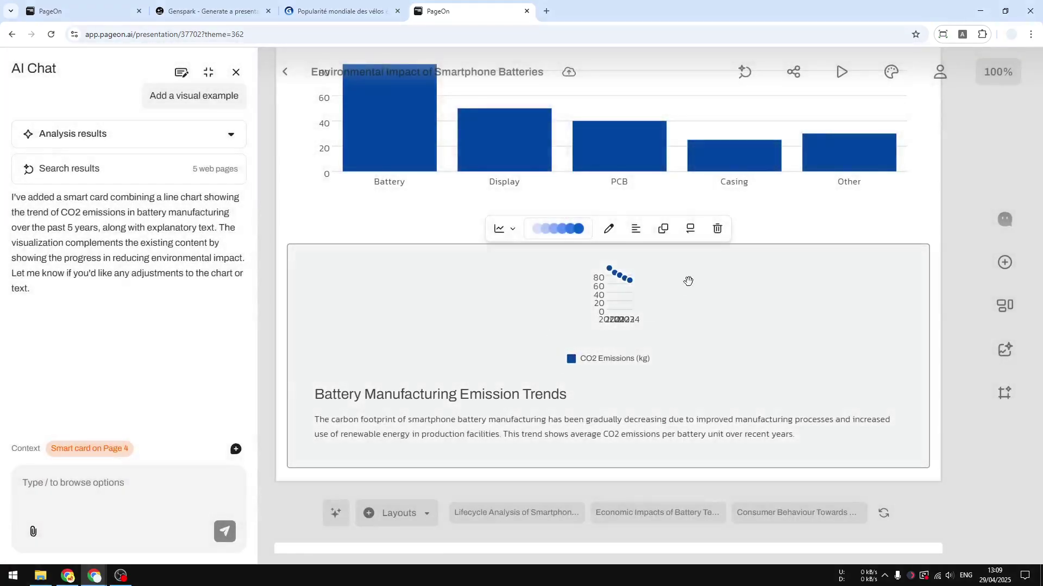
scroll(687, 280, "up", 2)
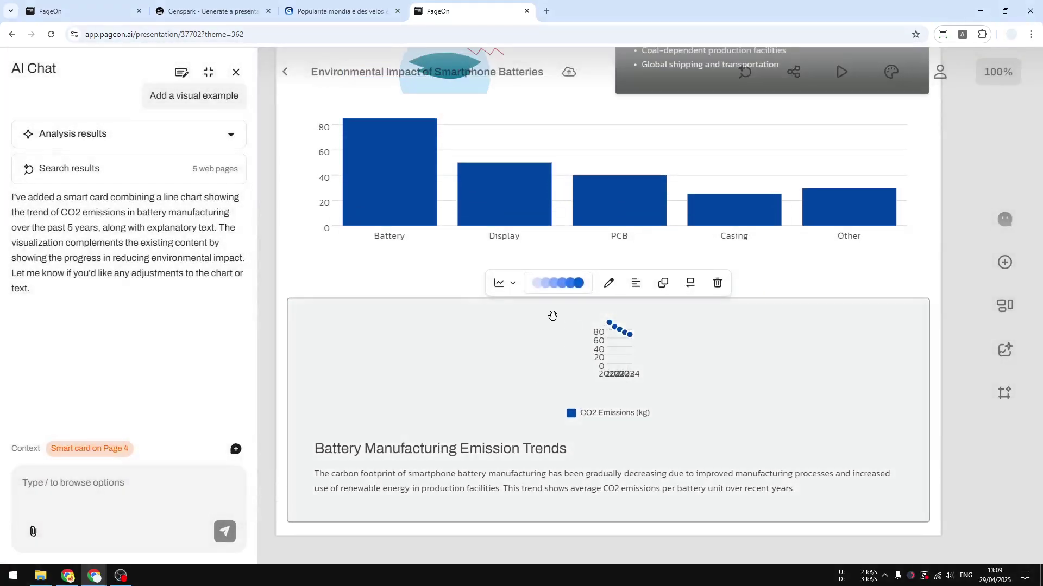
- Try moving the emission-trends card beside the slide title, then undo the move
left_click_drag(559, 318, 272, 255)
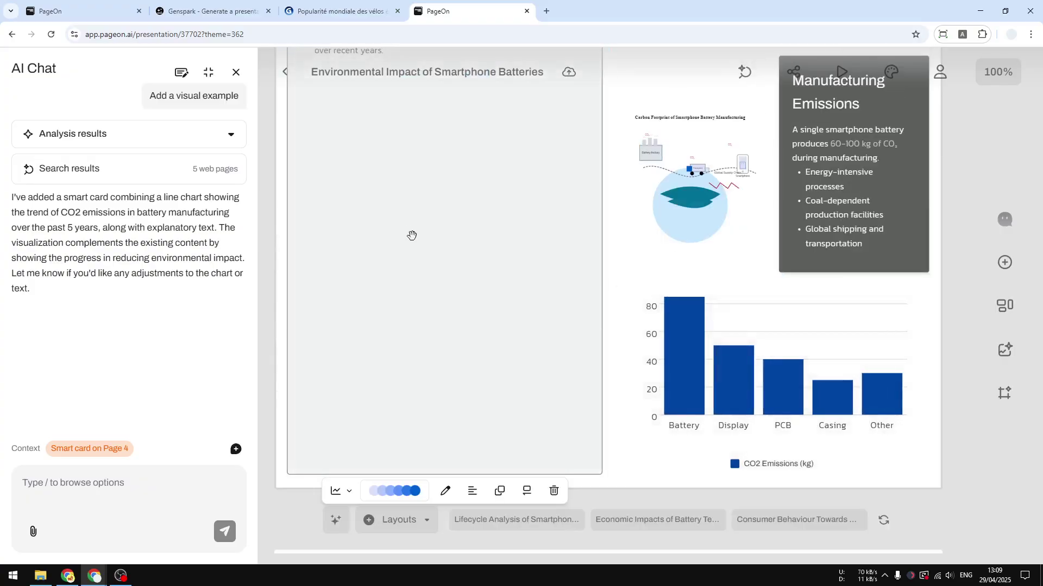
scroll(458, 260, "up", 3)
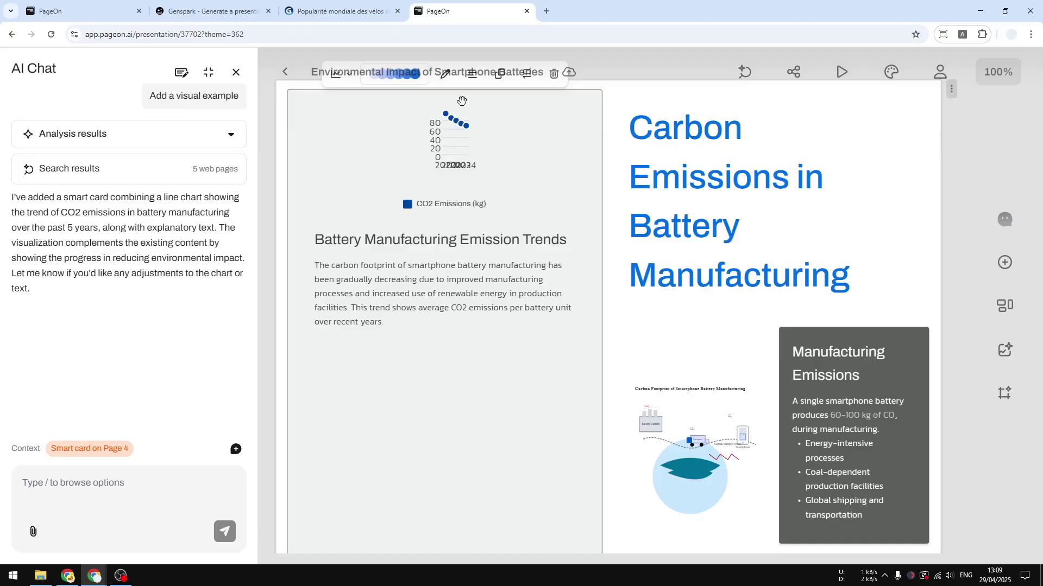
key("ctrl+z")
scroll(608, 524, "down", 7)
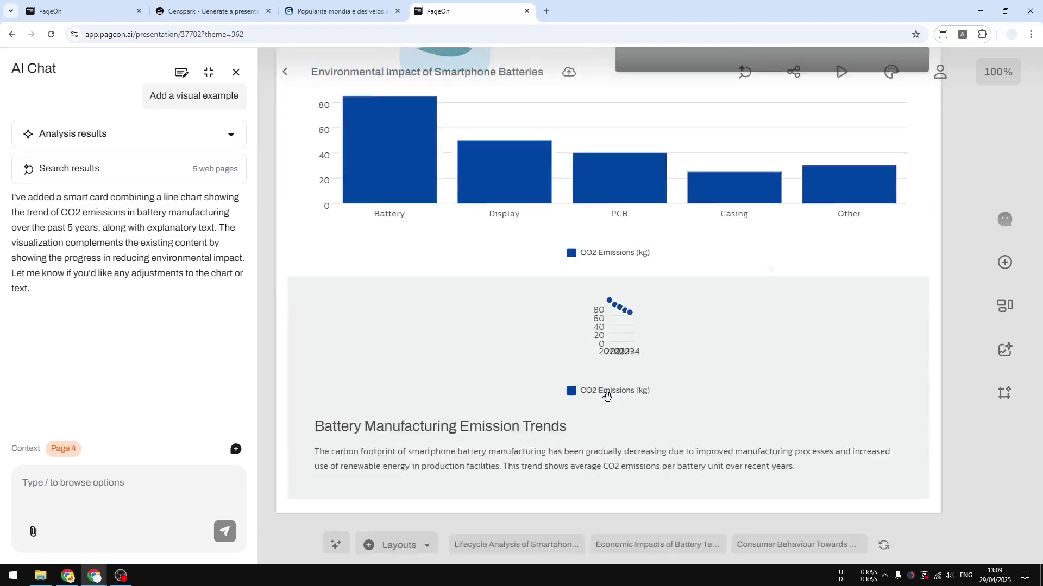
- Give the emission-trends card a horizontal layout with the chart beside its text
left_click(608, 229)
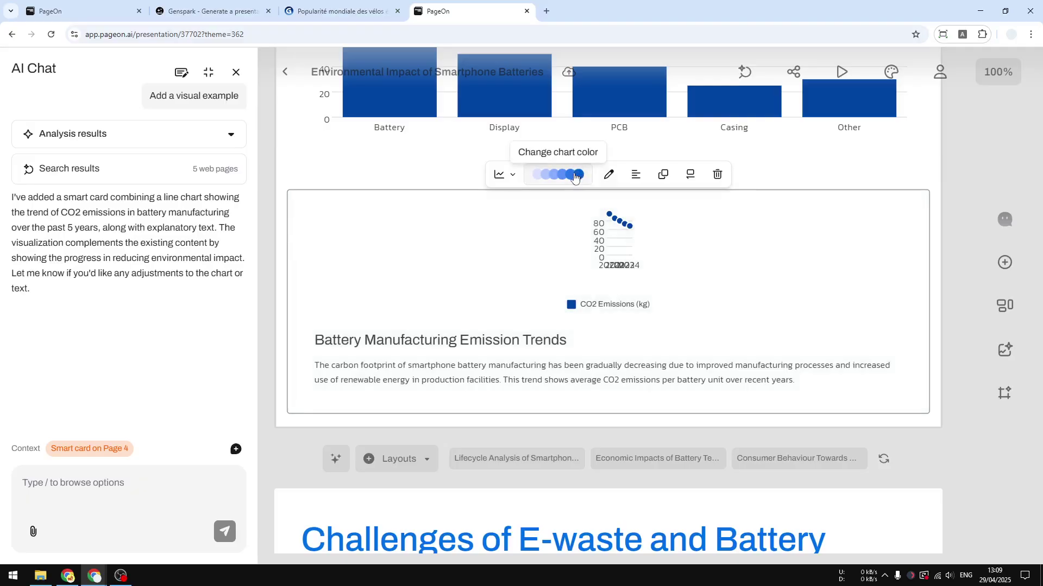
left_click(512, 175)
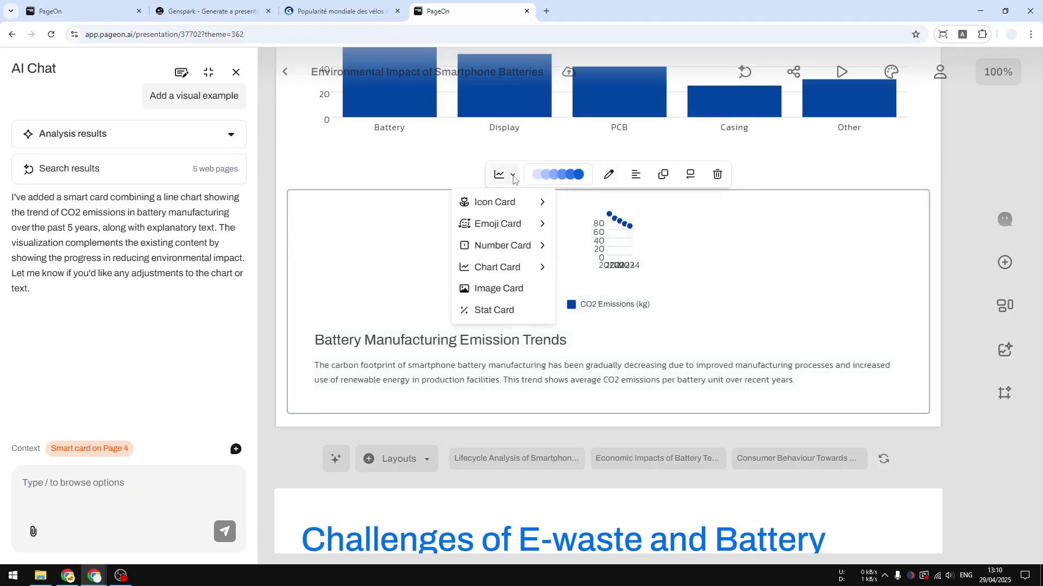
mouse_move(504, 223)
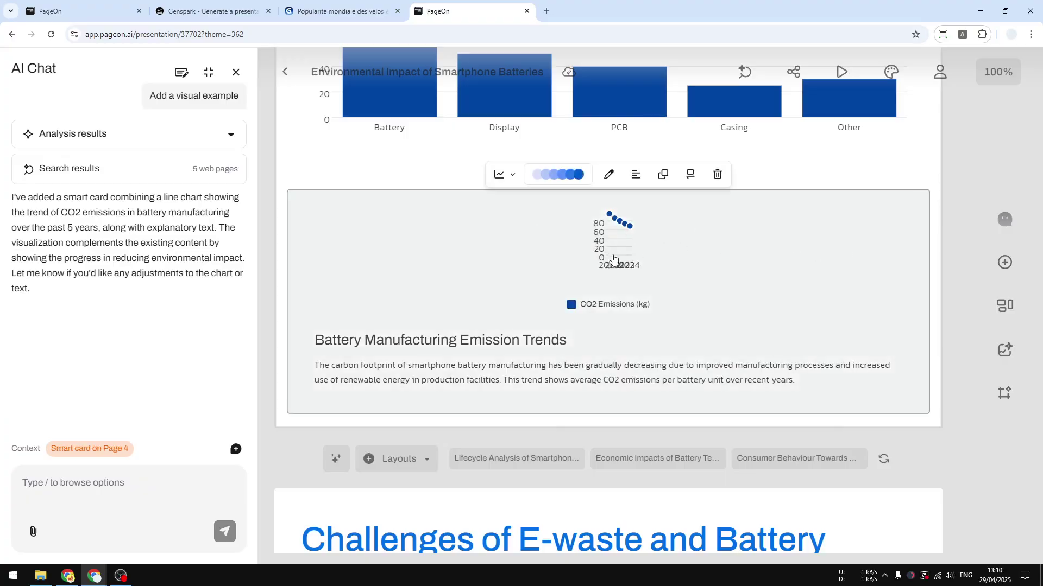
left_click(693, 177)
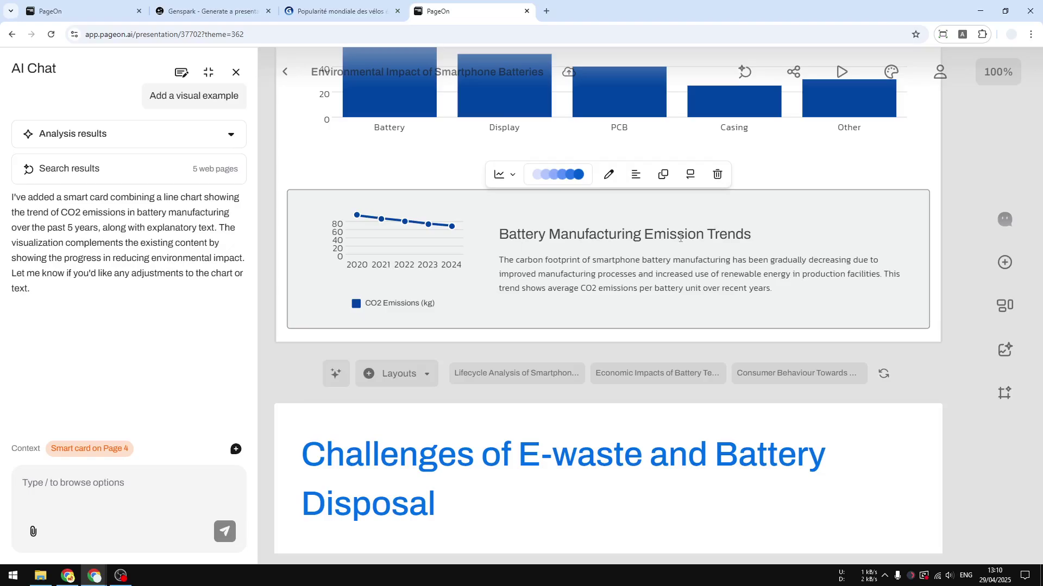
mouse_move(412, 235)
- Swap the carbon-footprint diagram with the Manufacturing Emissions card
scroll(630, 304, "up", 3)
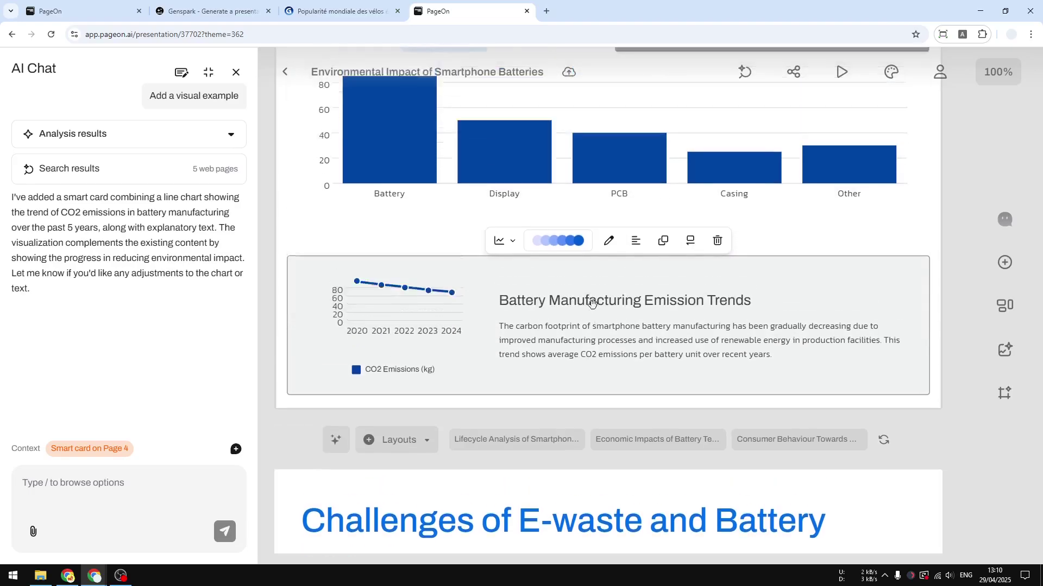
scroll(633, 221, "up", 4)
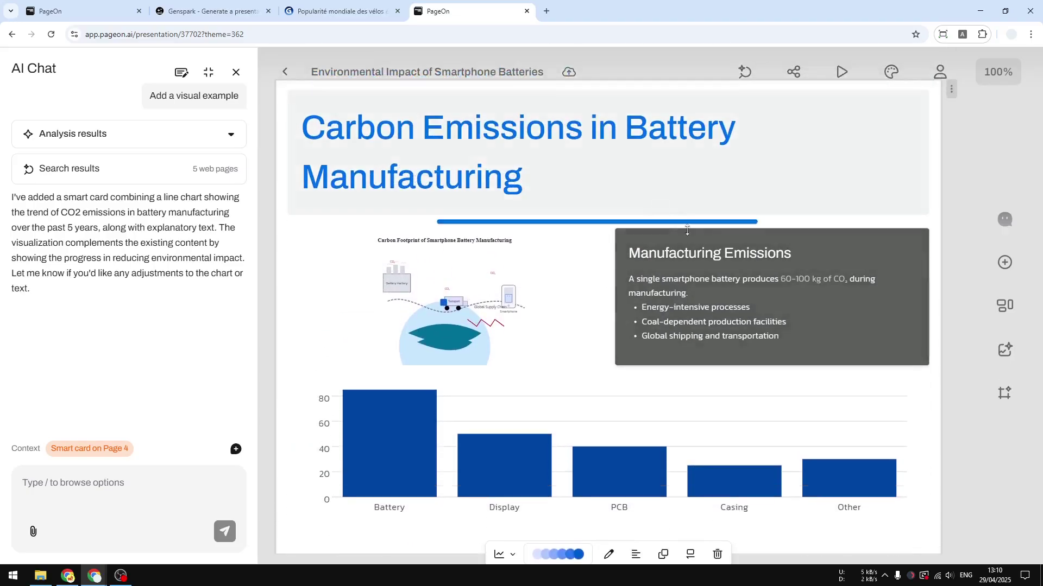
left_click_drag(444, 250, 859, 267)
left_click_drag(667, 223, 572, 244)
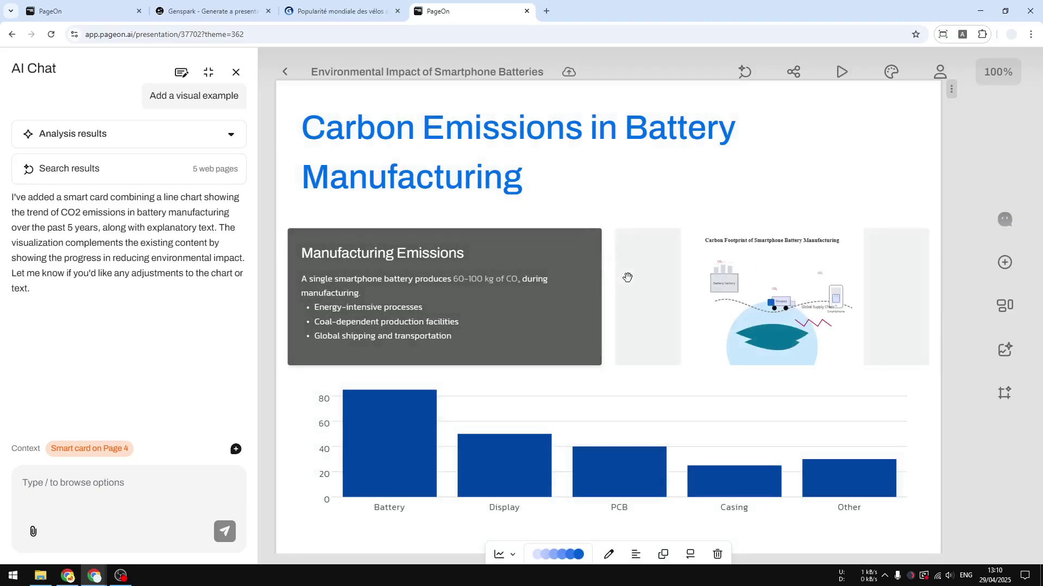
scroll(613, 261, "down", 4)
scroll(600, 245, "down", 6)
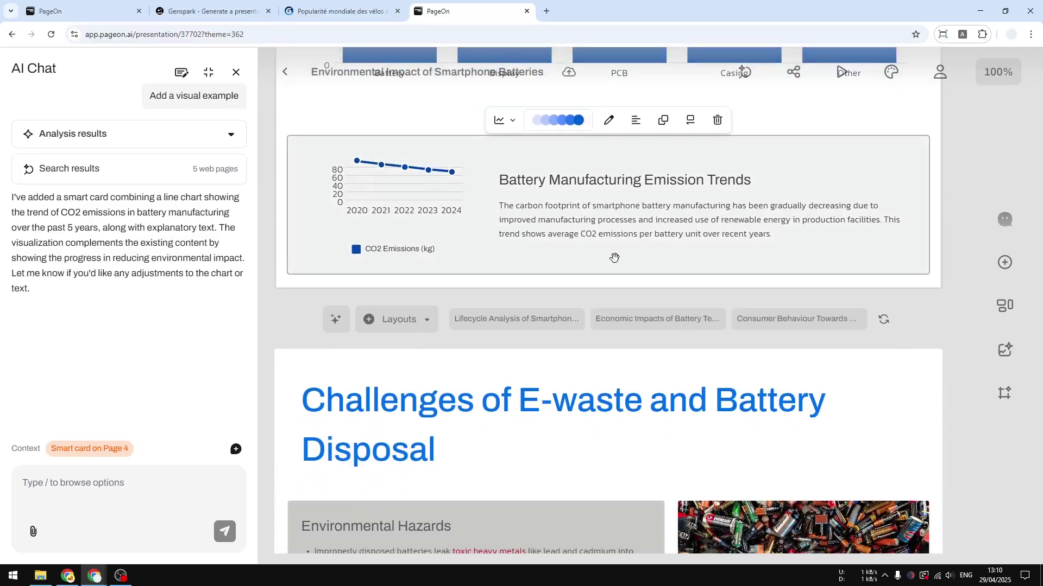
- Place an icon block on the e-waste slide, then delete it
scroll(490, 242, "down", 7)
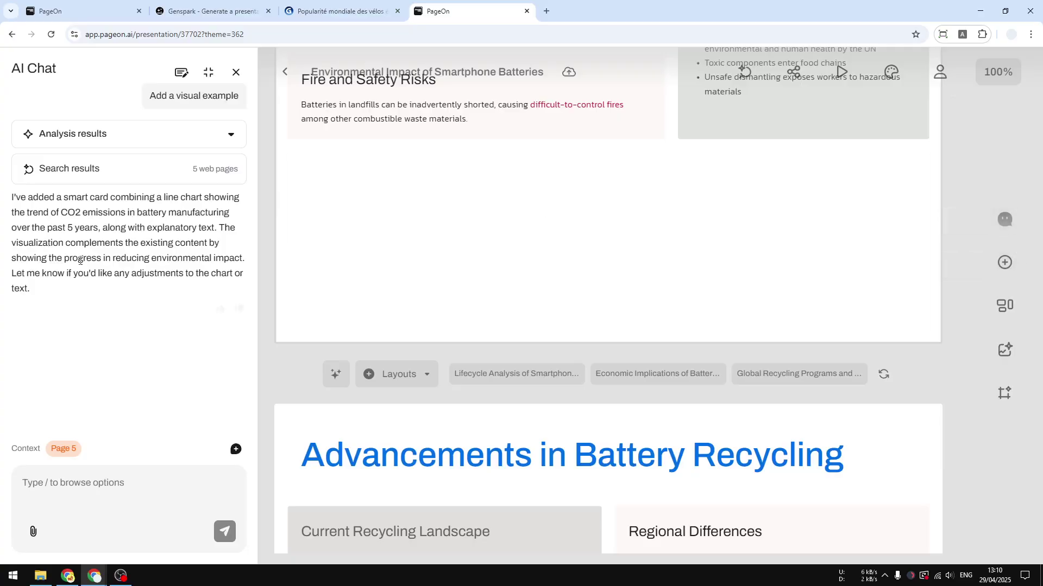
left_click(1005, 263)
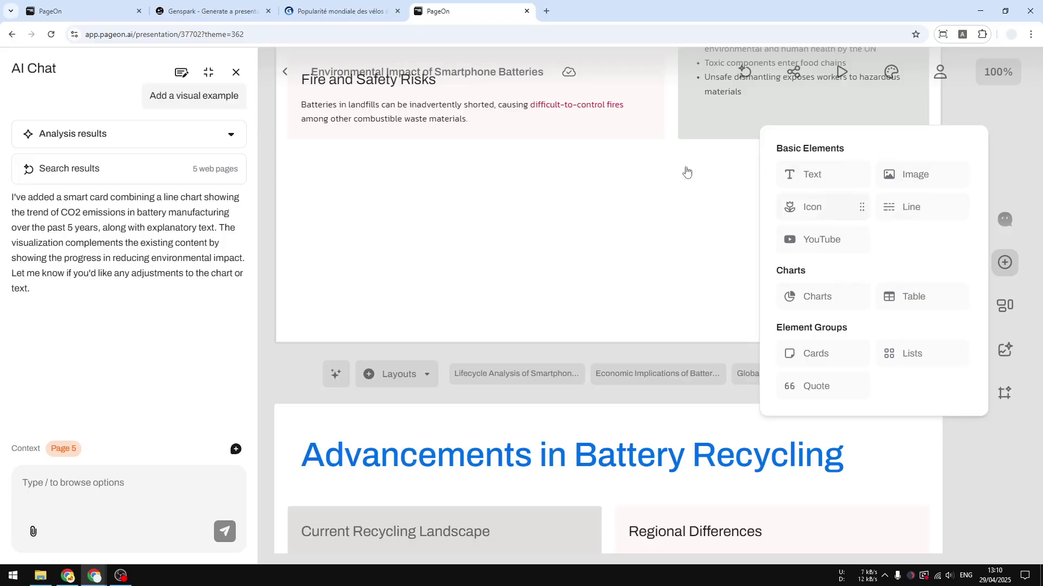
left_click_drag(687, 172, 681, 231)
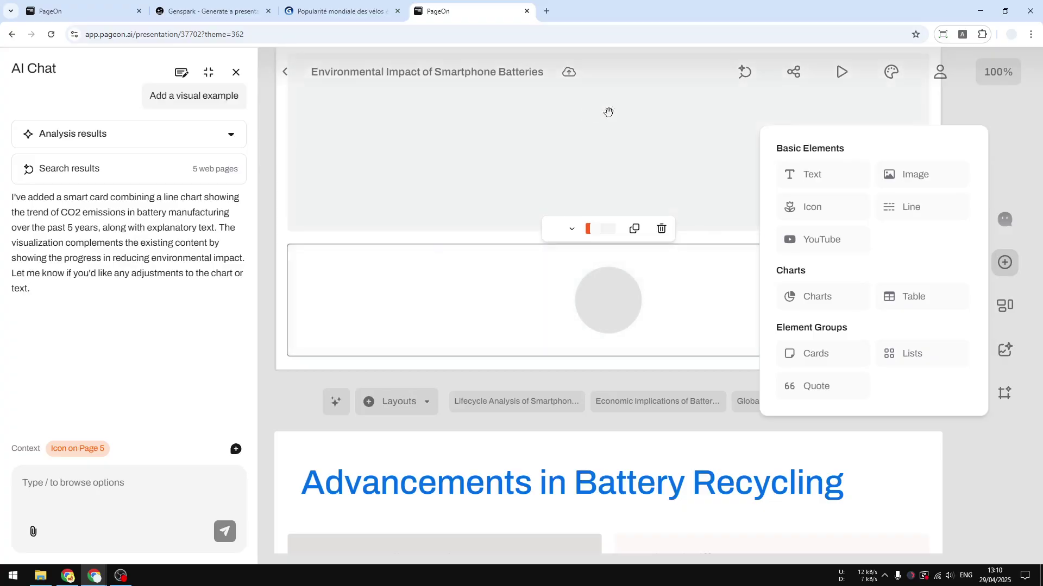
left_click(661, 228)
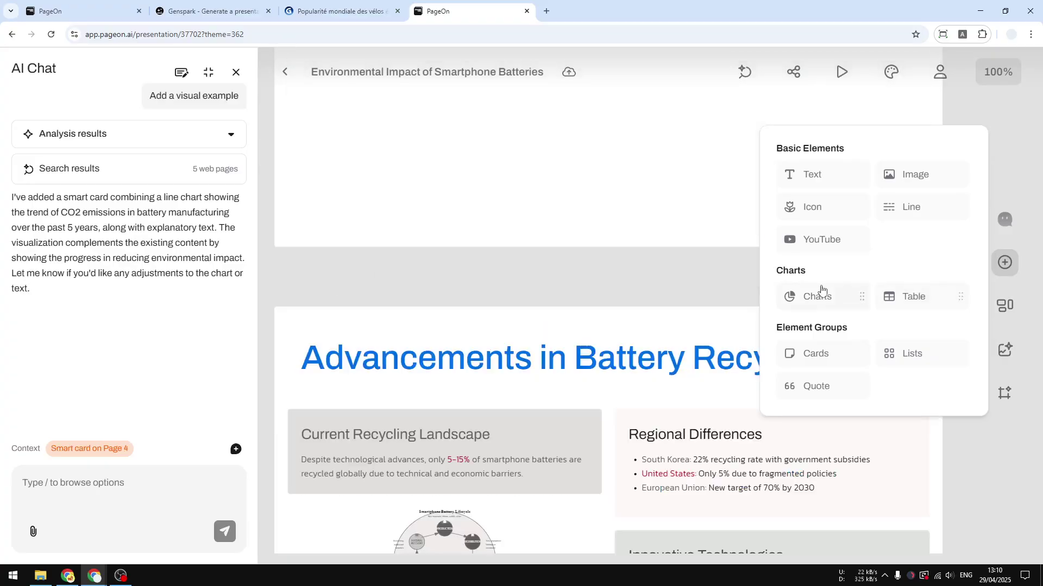
- Show the smart card and smart list options, and scroll down to the deck's closing references
left_click(1005, 305)
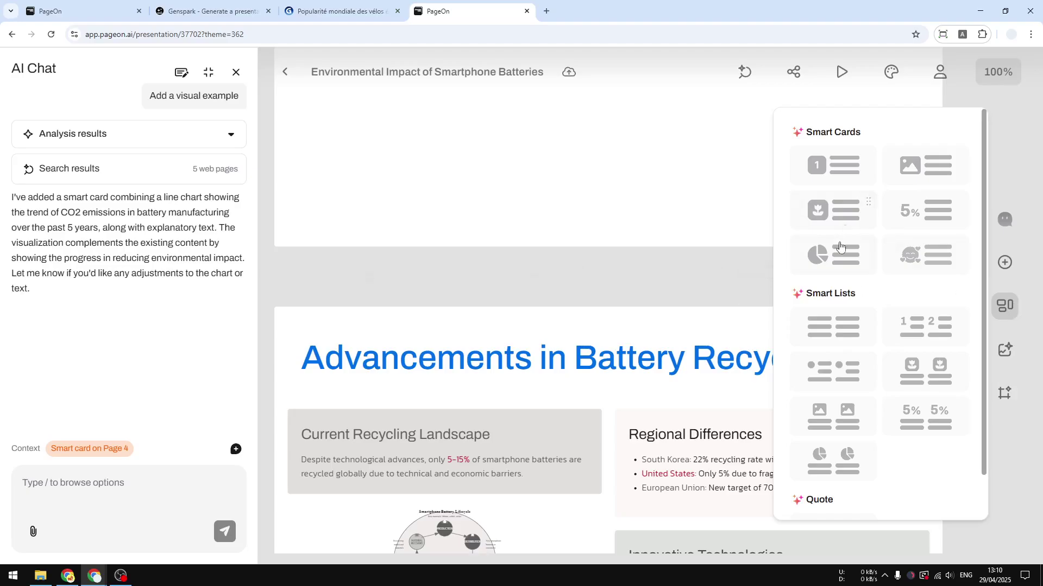
scroll(558, 267, "down", 20)
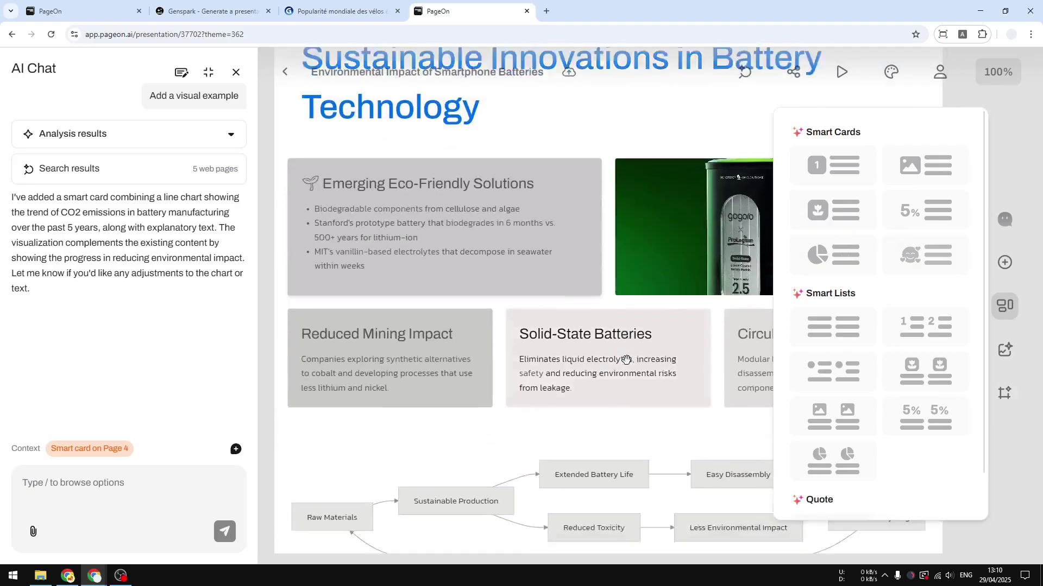
scroll(628, 360, "down", 15)
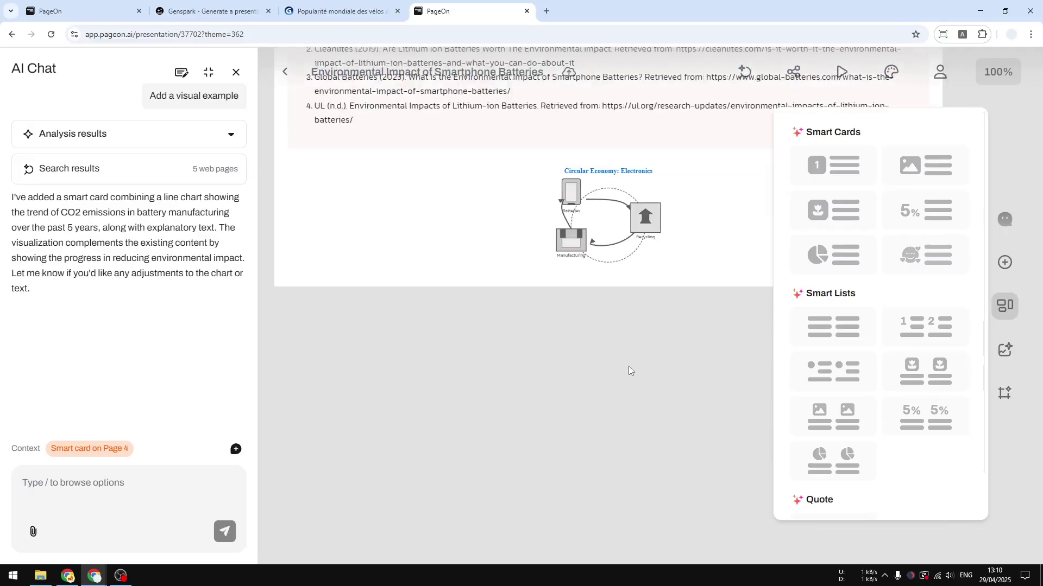
- Add a Title-layout 'Promoting a Circular Economy in Electronics' page, then browse the Smart Cards and Image panels
left_click(603, 318)
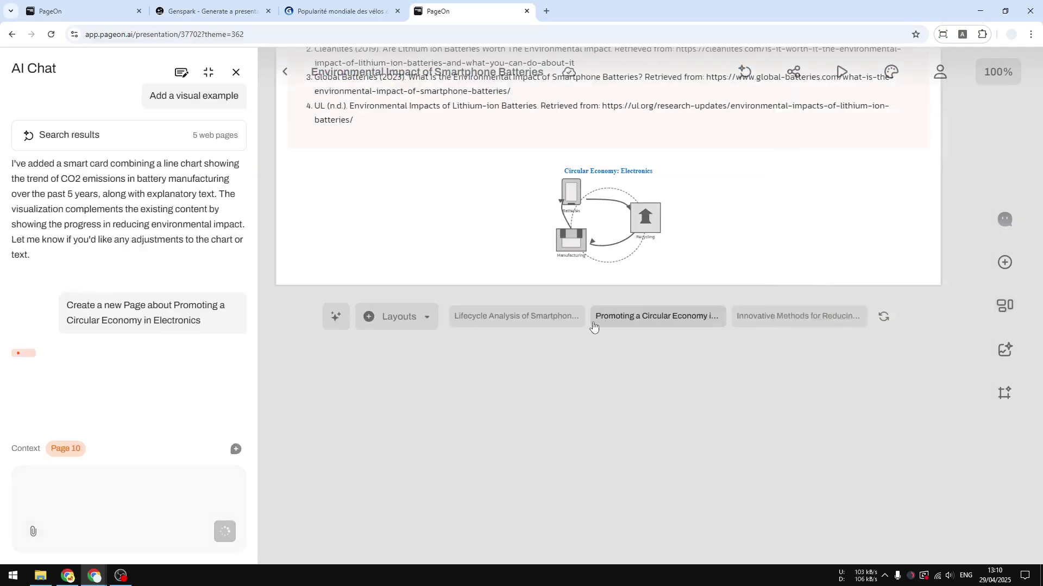
left_click(401, 318)
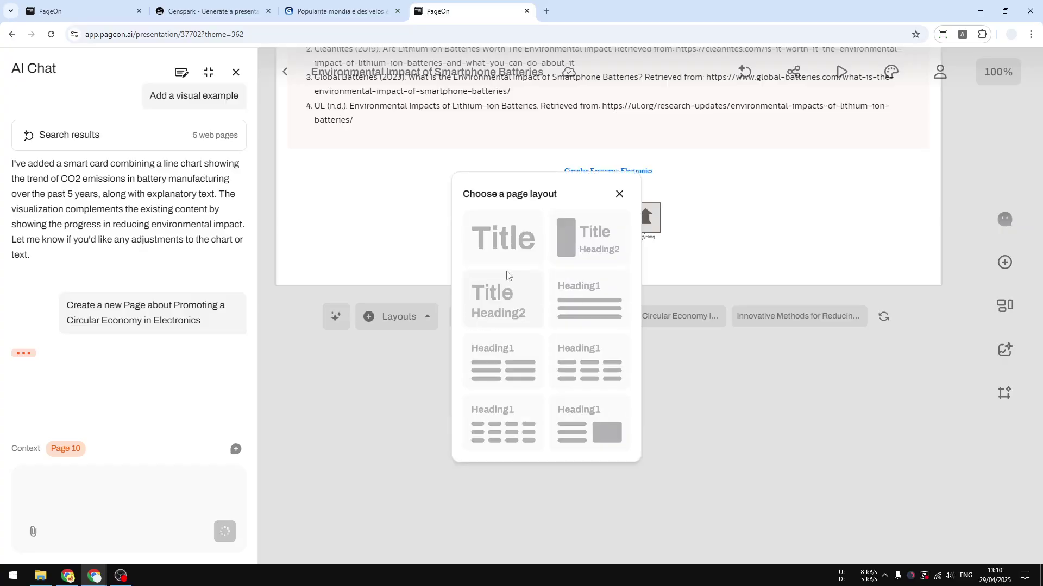
left_click(505, 247)
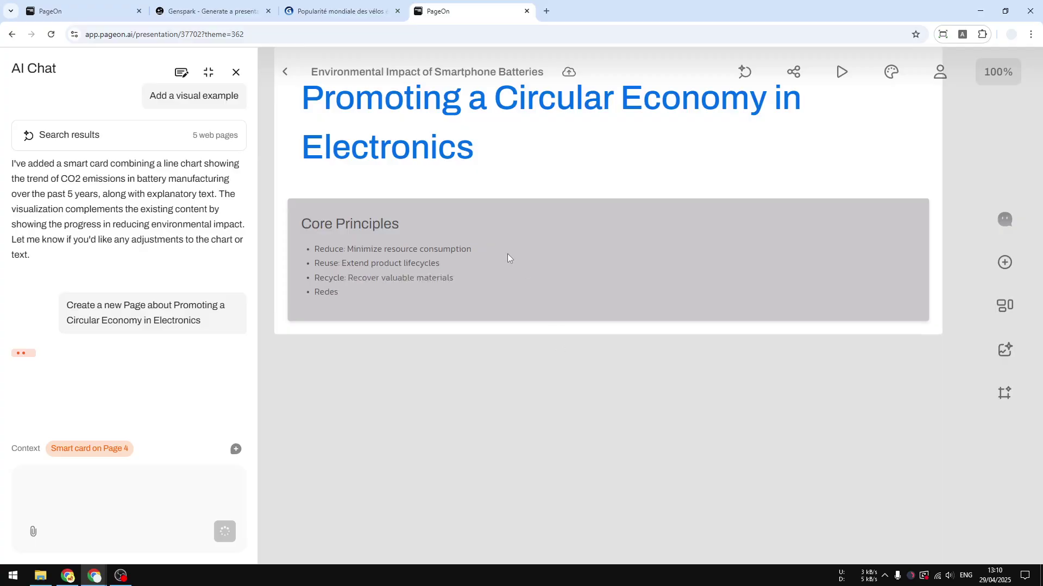
left_click(1011, 312)
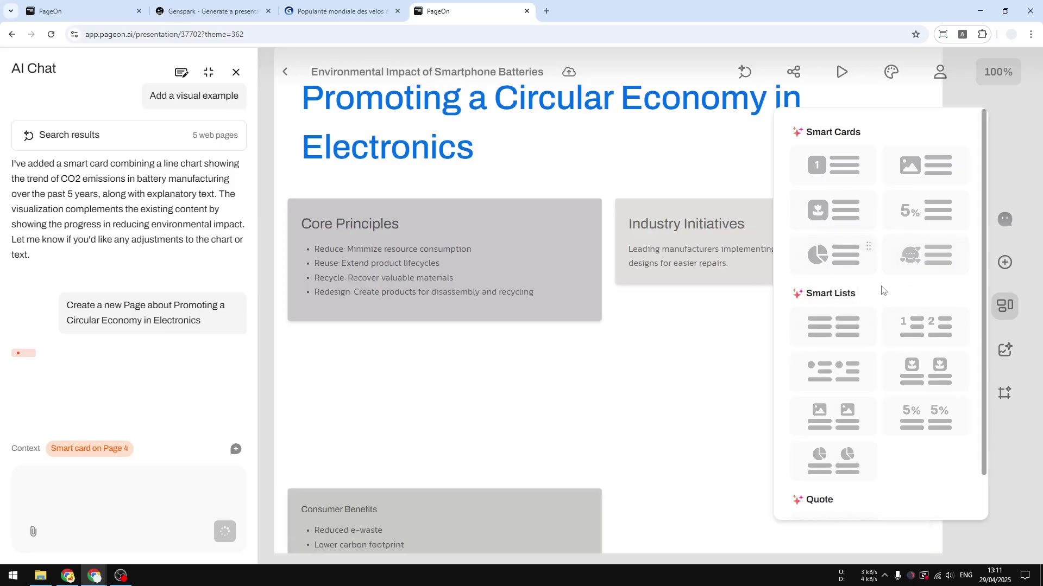
left_click(1013, 351)
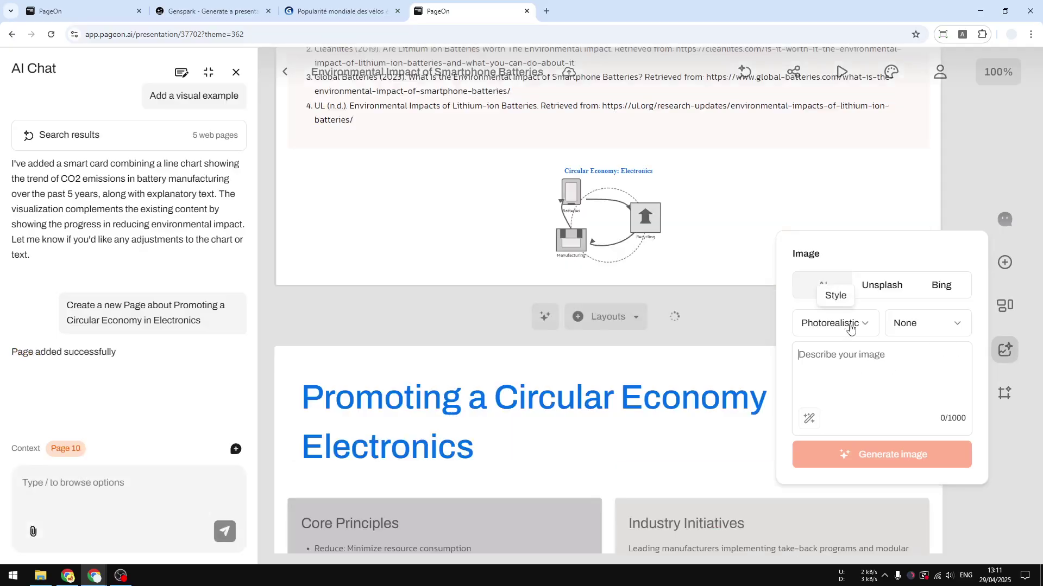
- Browse the Unsplash and Bing image sources and the AI Blocks options
left_click(882, 288)
left_click(947, 288)
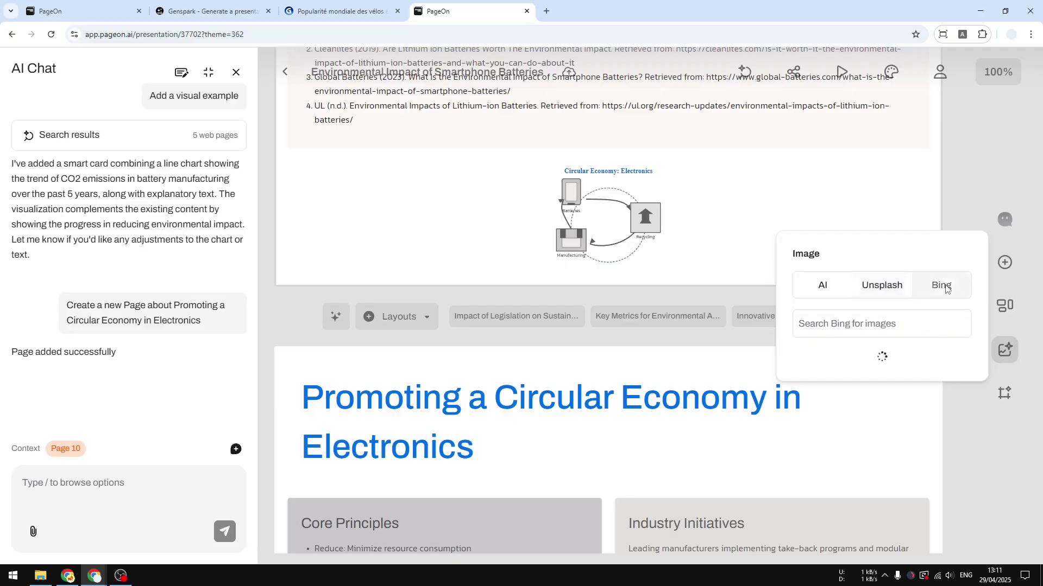
left_click(1004, 394)
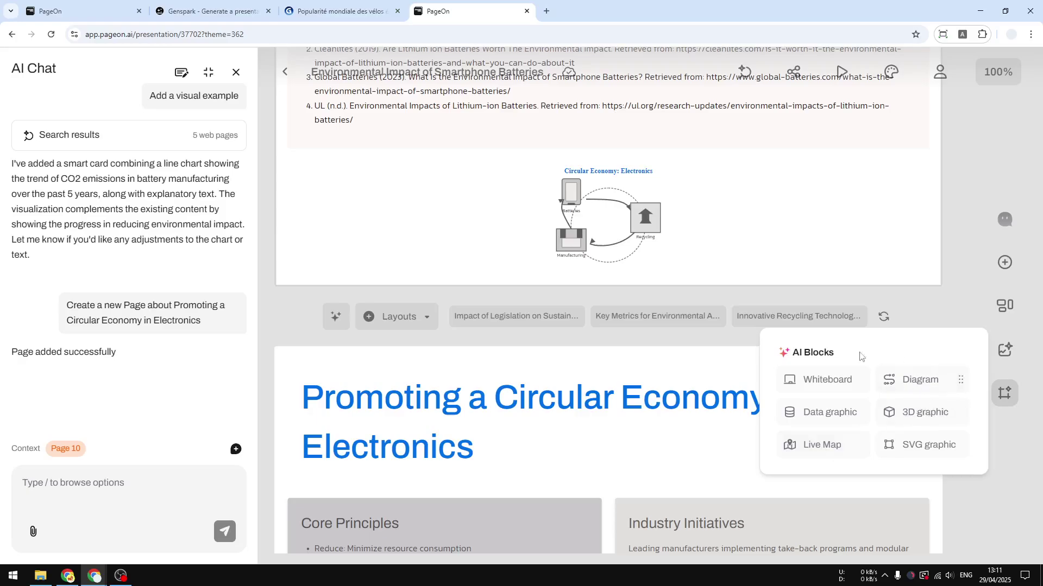
- Scroll below the circular economy page and bring up the page layout choices
scroll(513, 366, "down", 12)
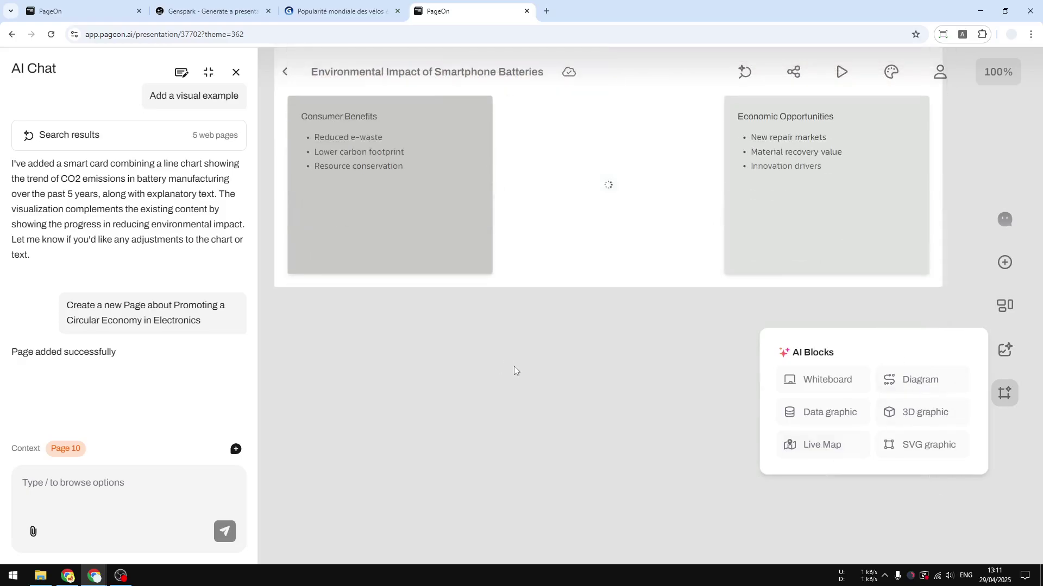
mouse_move(624, 268)
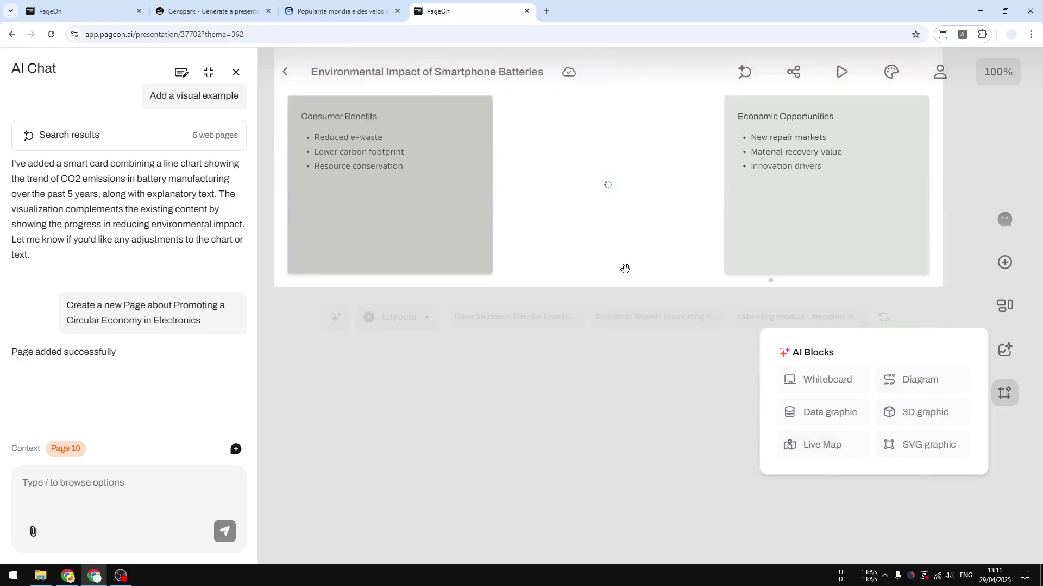
left_click(412, 324)
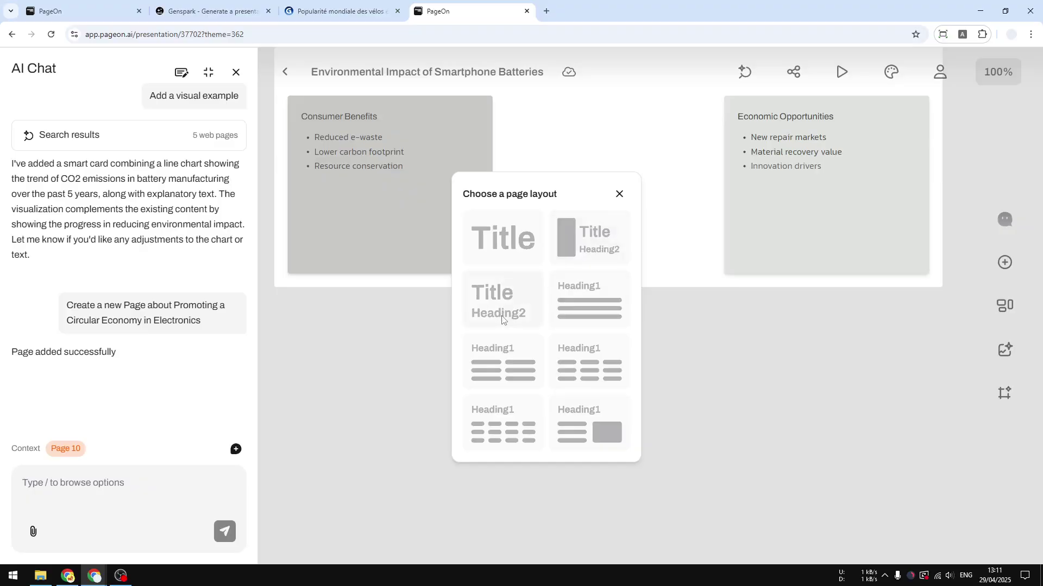
- Add Page 12 from the chosen layout and insert a 3D graphic block on it
left_click(589, 366)
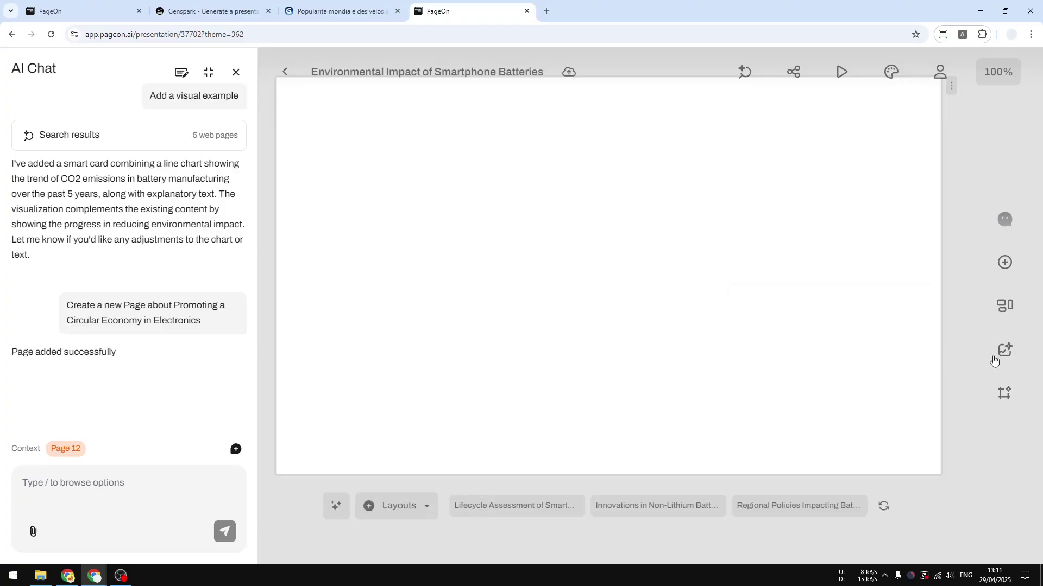
left_click(1008, 399)
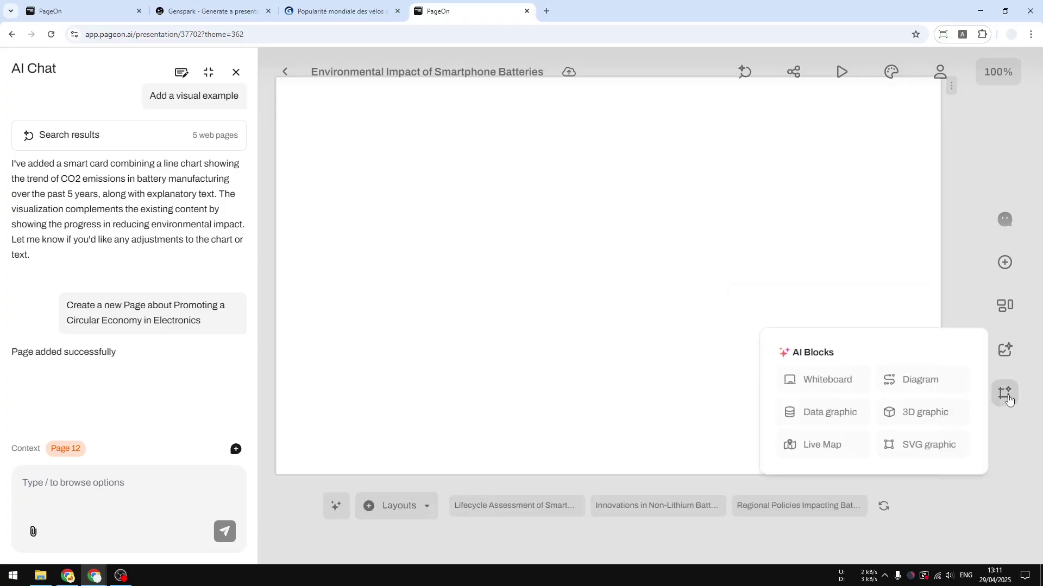
left_click(911, 417)
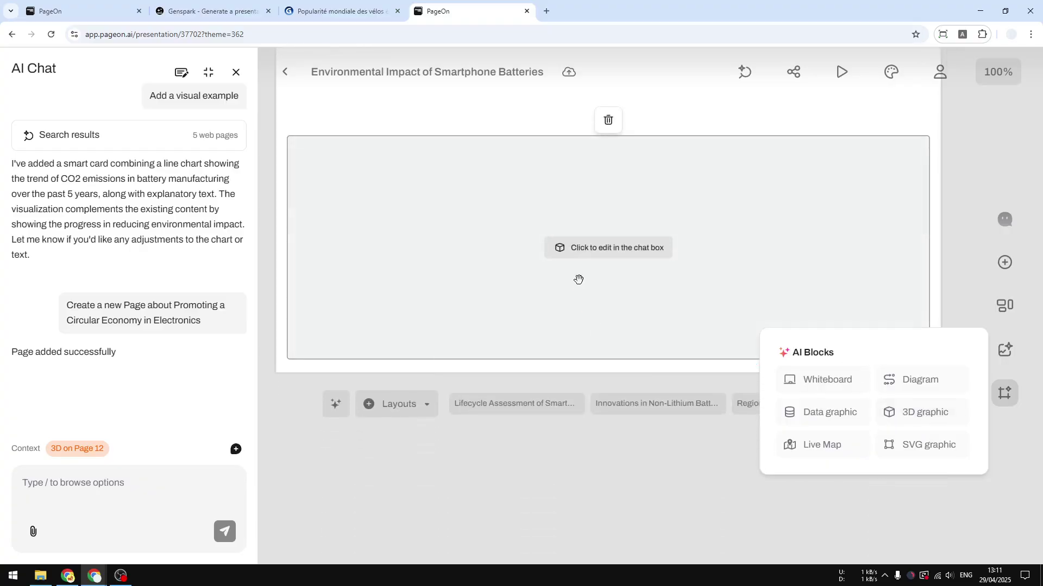
- Ask the AI in chat to fill the 3D block with 'some decoration'
left_click(593, 254)
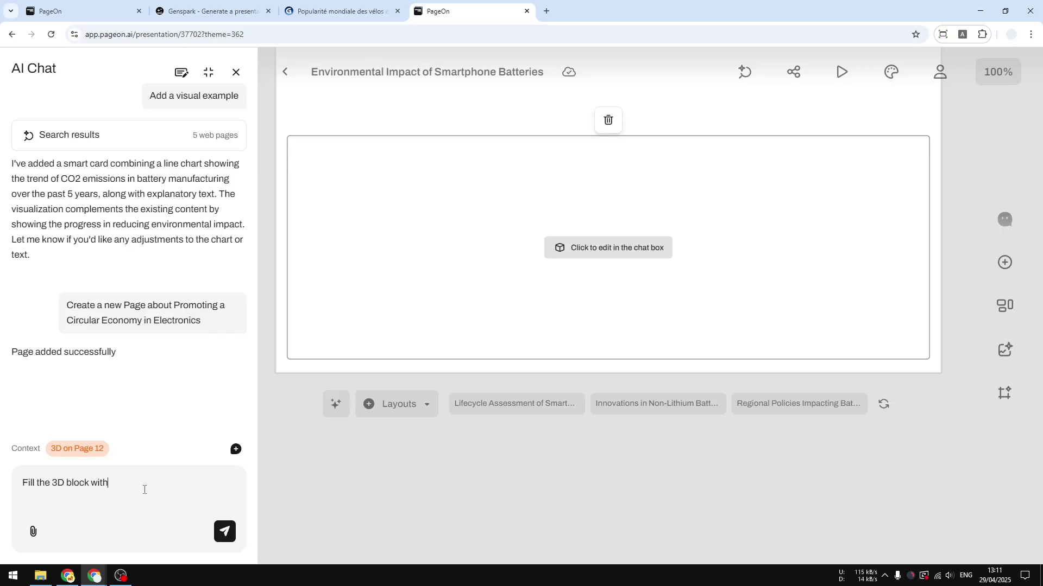
key("ctrl+shift+Left")
key("ctrl+shift+Left")
key("ctrl+shift+Left")
key("ctrl+shift+Left")
key("ctrl+shift+Left")
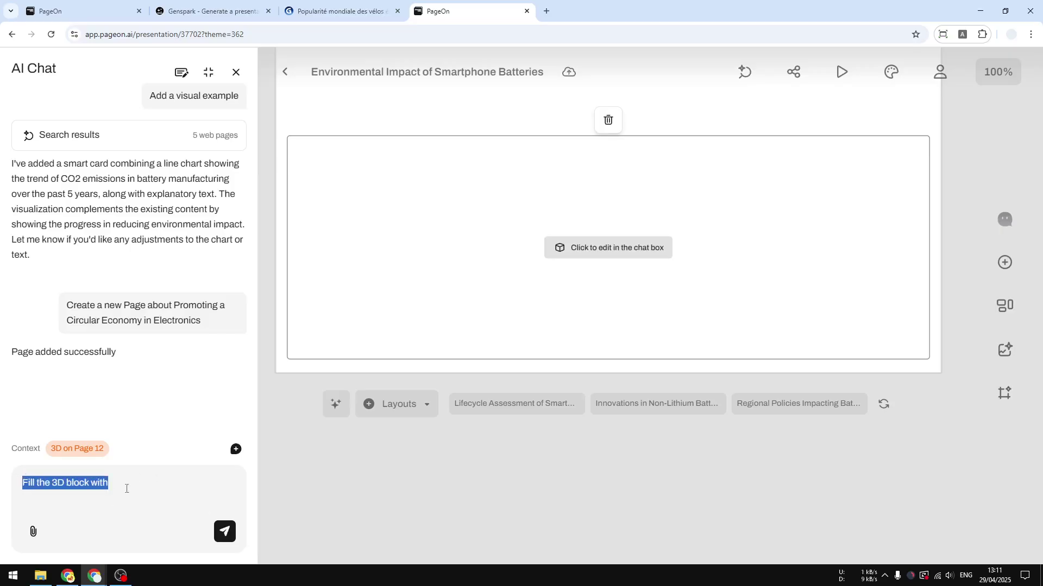
left_click(152, 481)
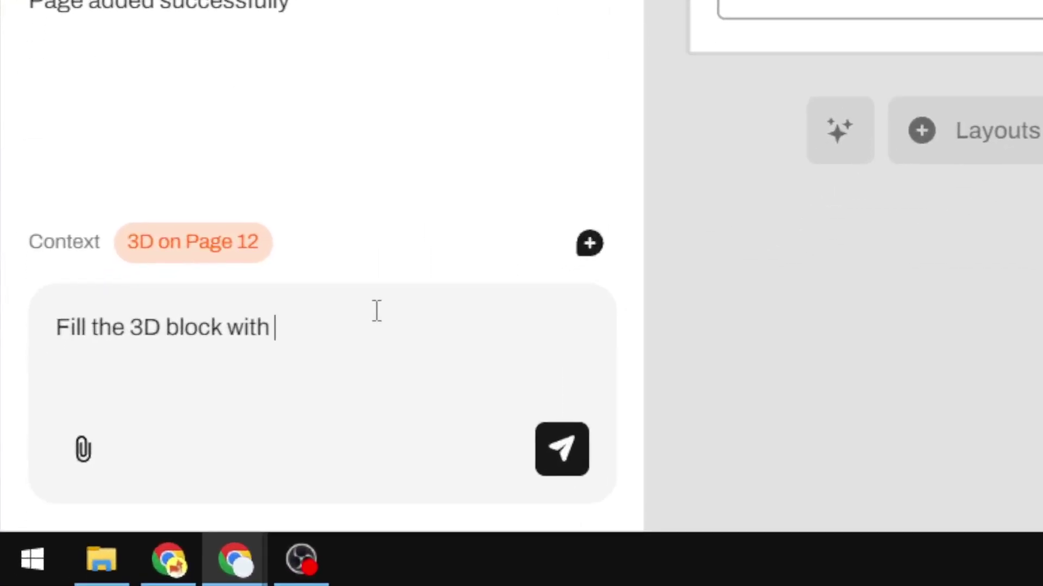
type("some deocration")
key("ctrl+shift+Left")
type("d")
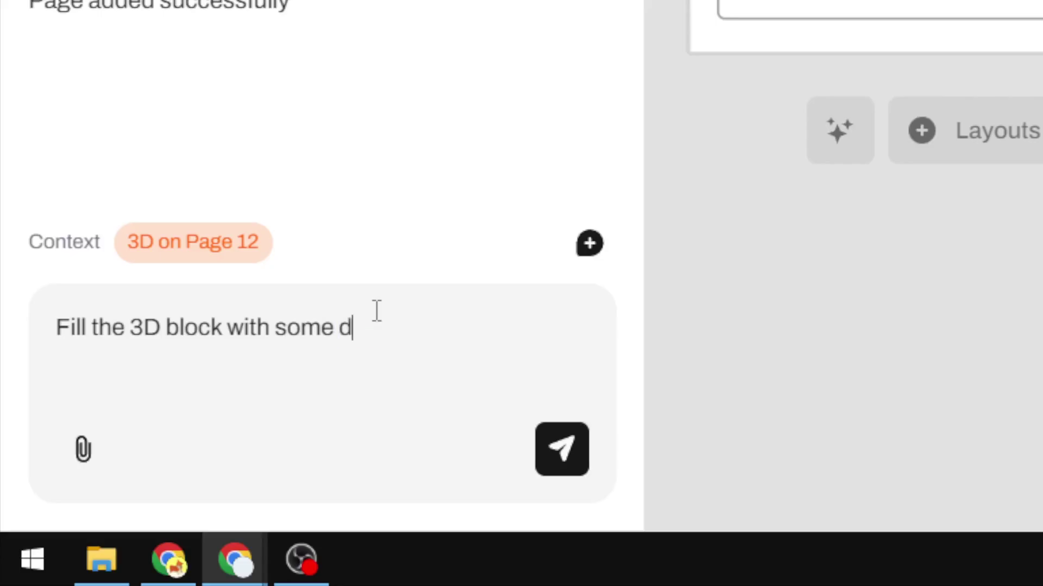
type("ecoration")
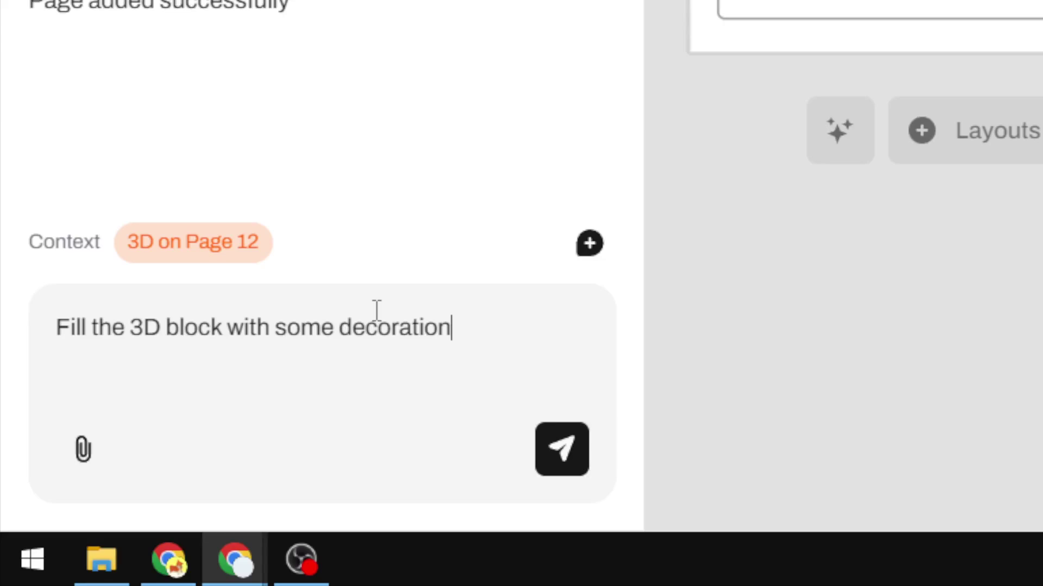
left_click(562, 448)
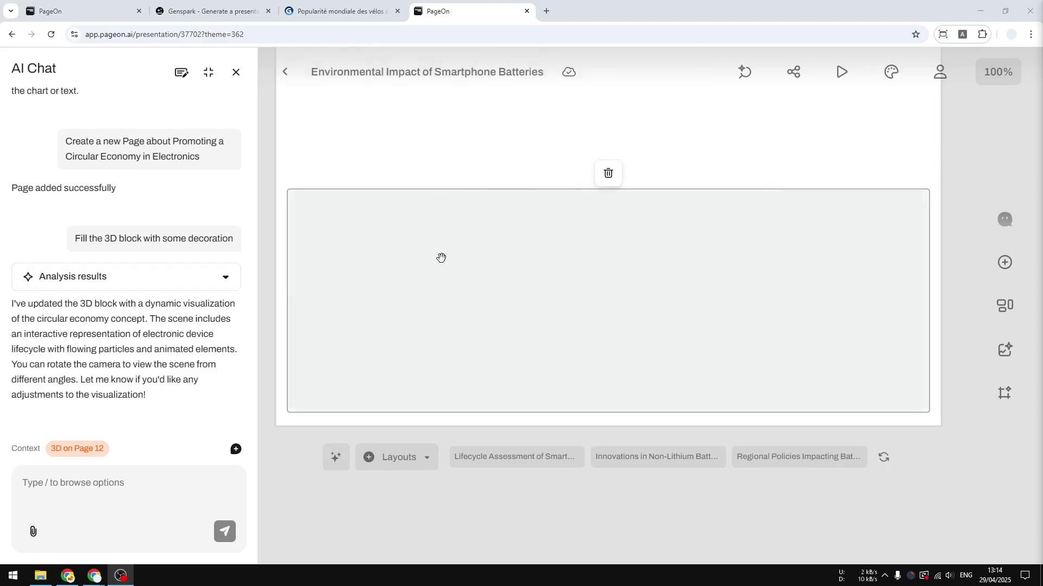
scroll(491, 257, "up", 2)
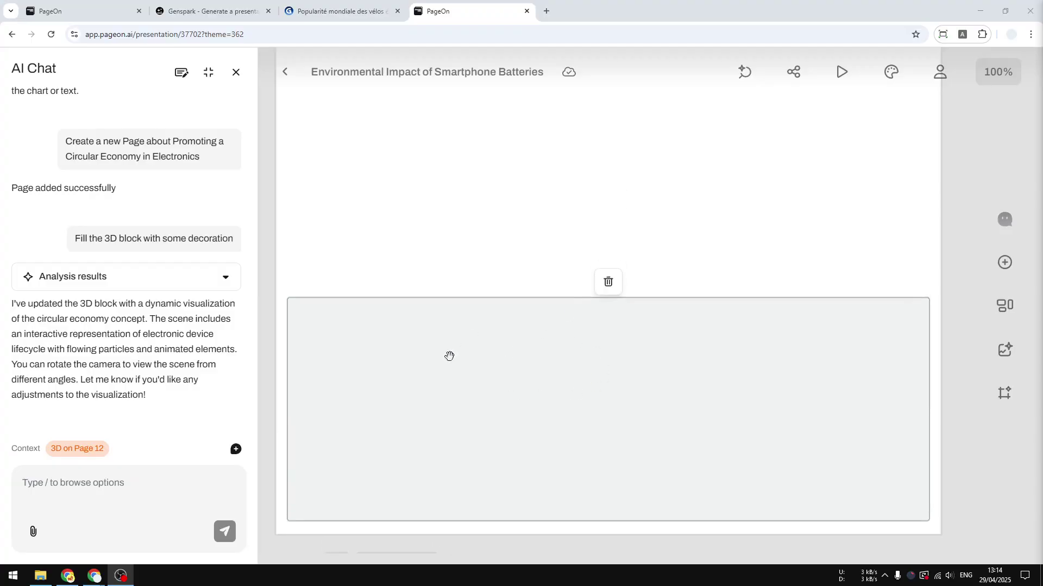
left_click(630, 397)
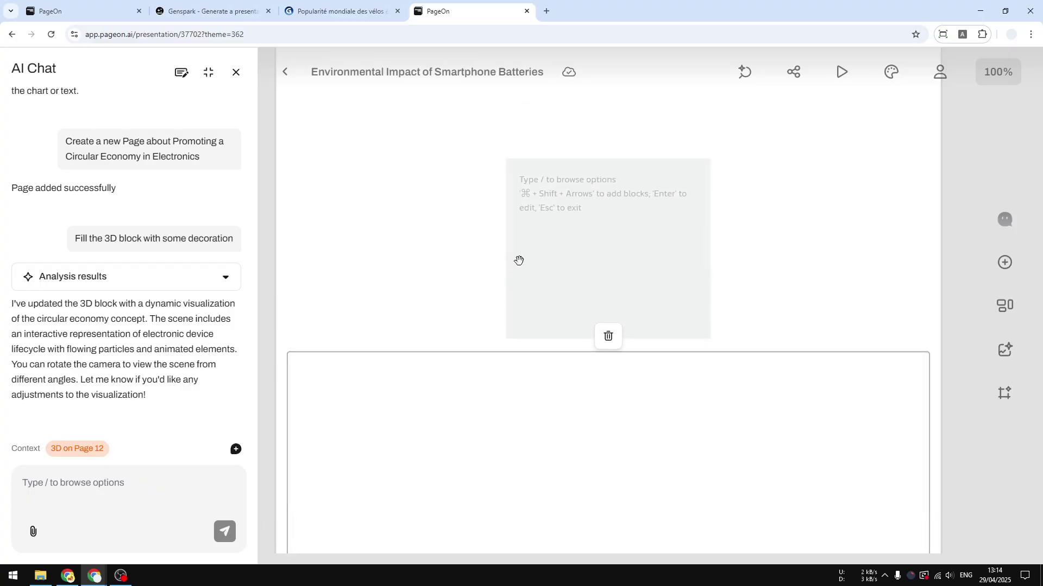
scroll(513, 261, "down", 5)
scroll(545, 264, "up", 4)
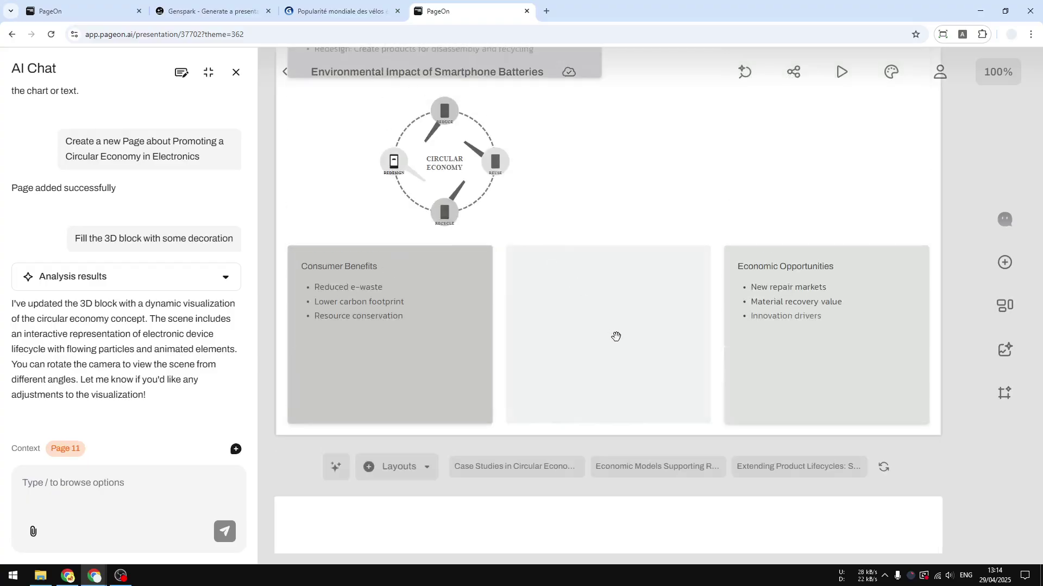
scroll(572, 337, "up", 10)
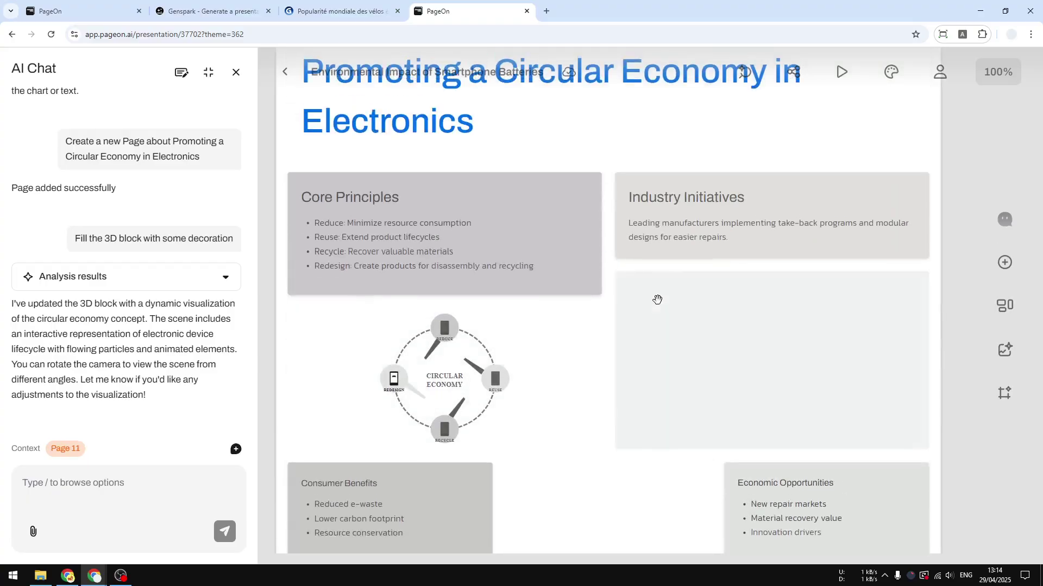
scroll(677, 325, "up", 5)
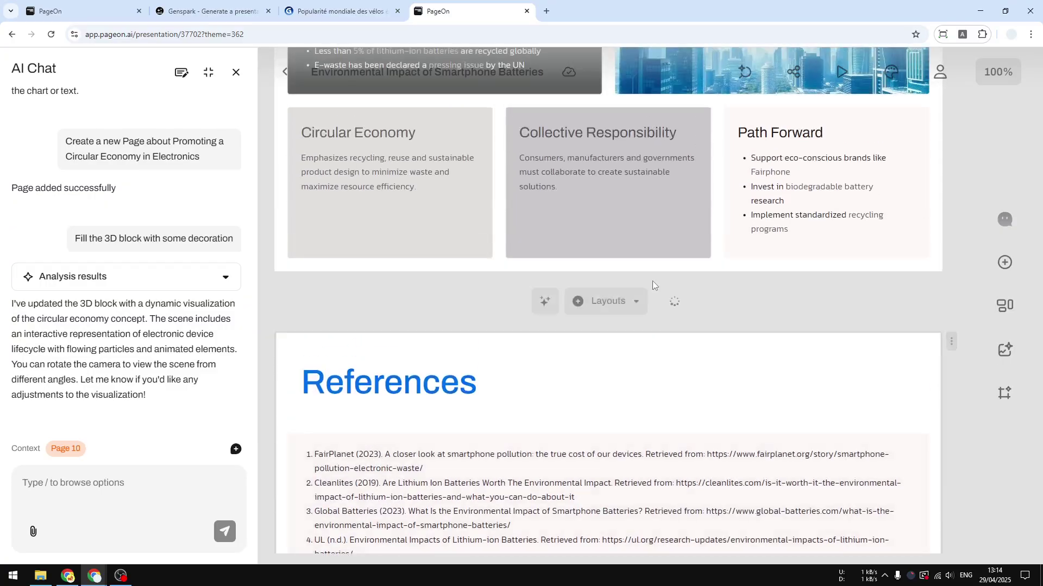
scroll(654, 292, "up", 7)
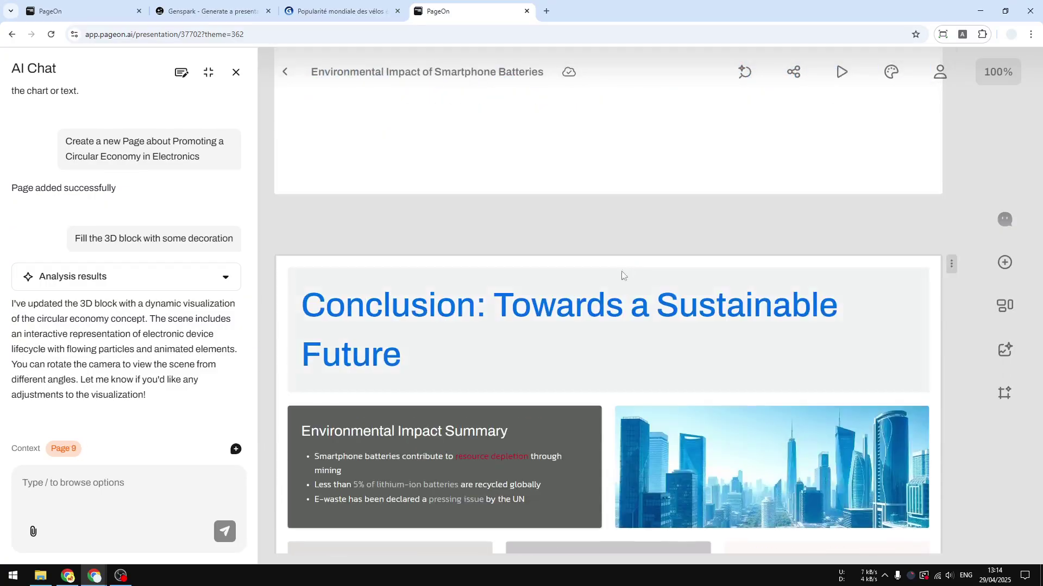
scroll(652, 266, "up", 6)
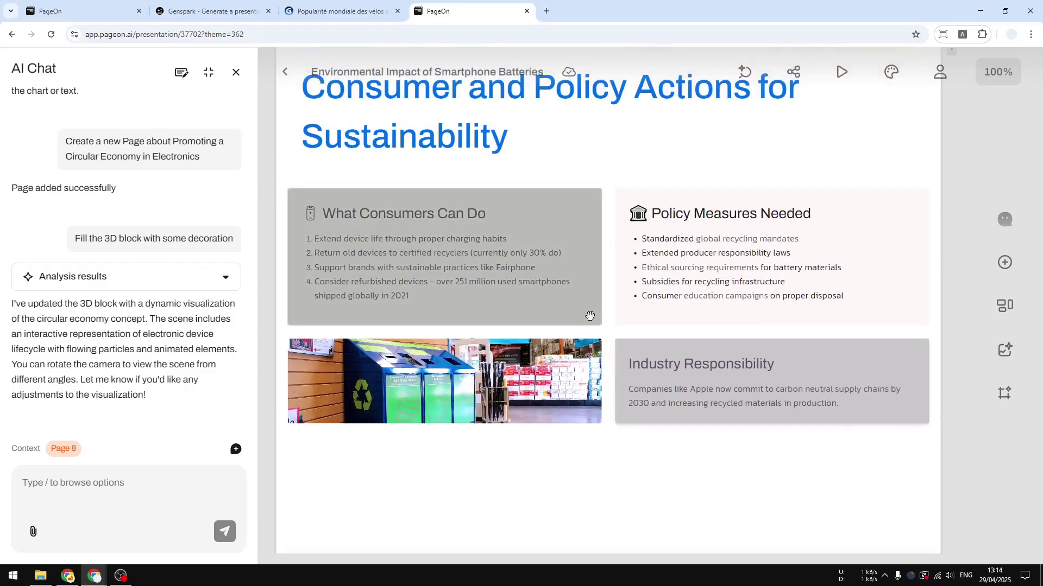
scroll(674, 219, "up", 4)
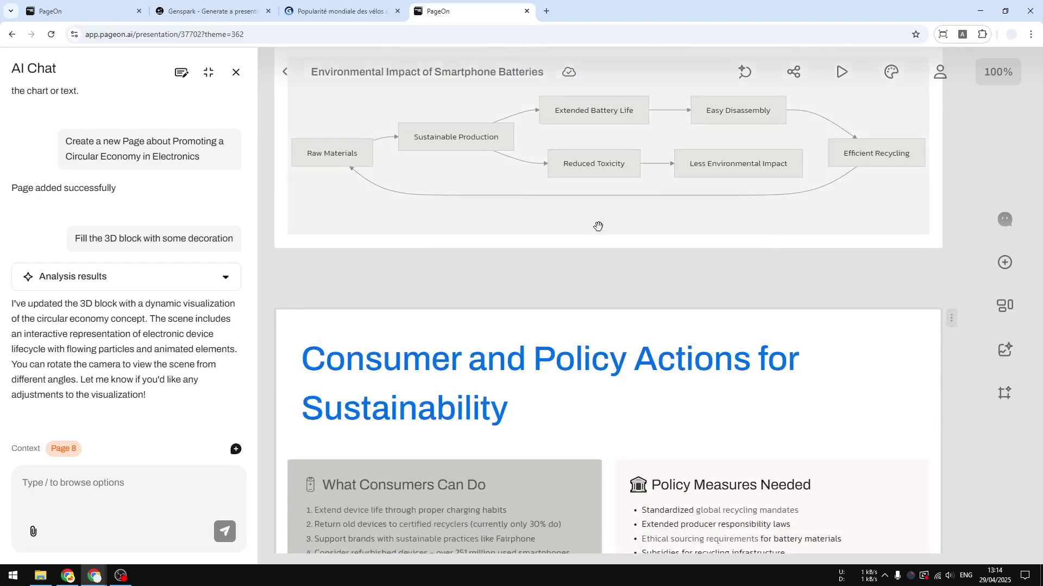
scroll(638, 227, "up", 4)
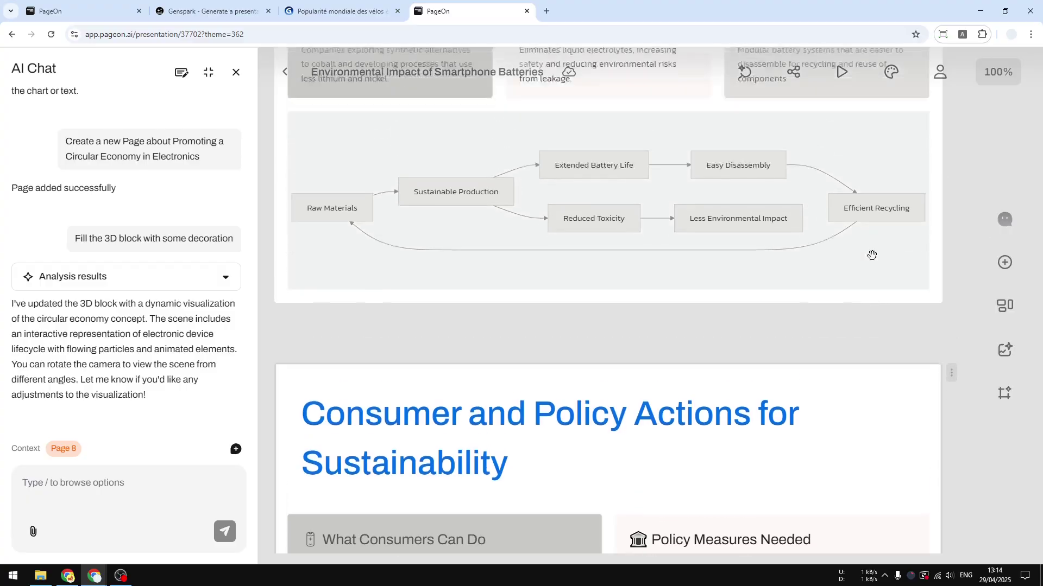
- Shuffle the theme colours to a green and yellow palette, trying dark mode but keeping light mode
left_click(892, 71)
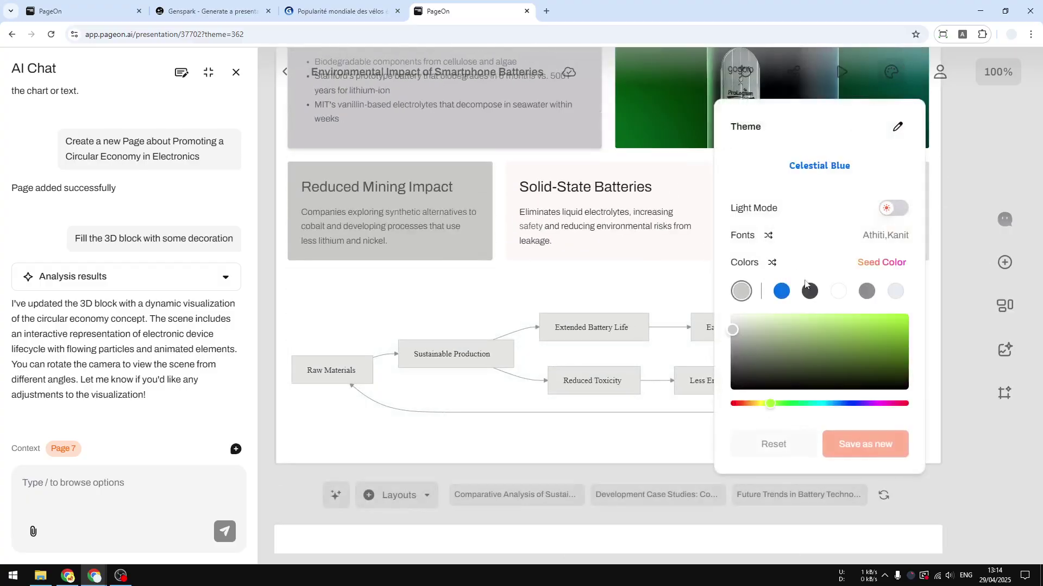
left_click(772, 264)
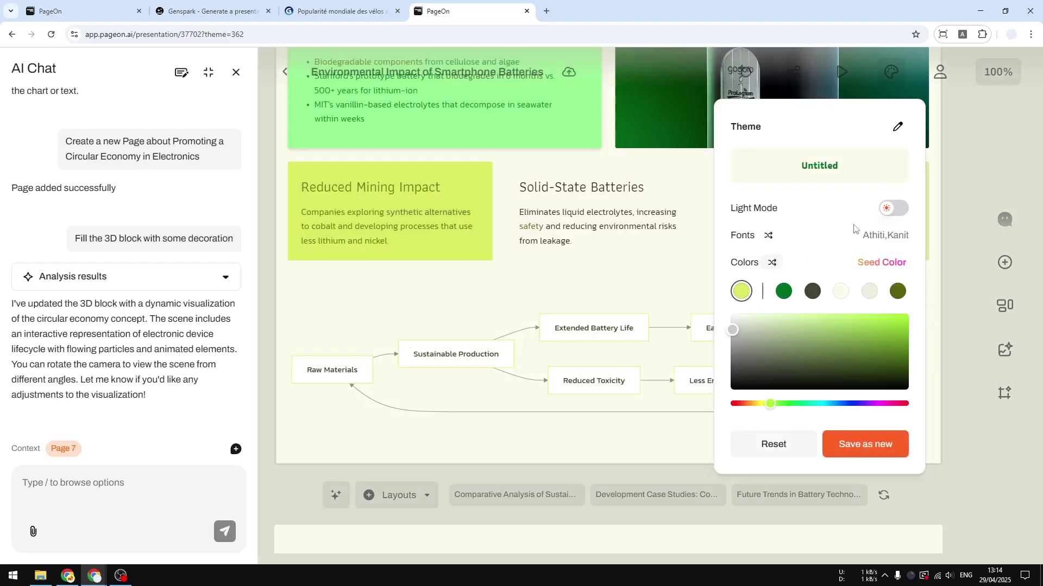
left_click(893, 210)
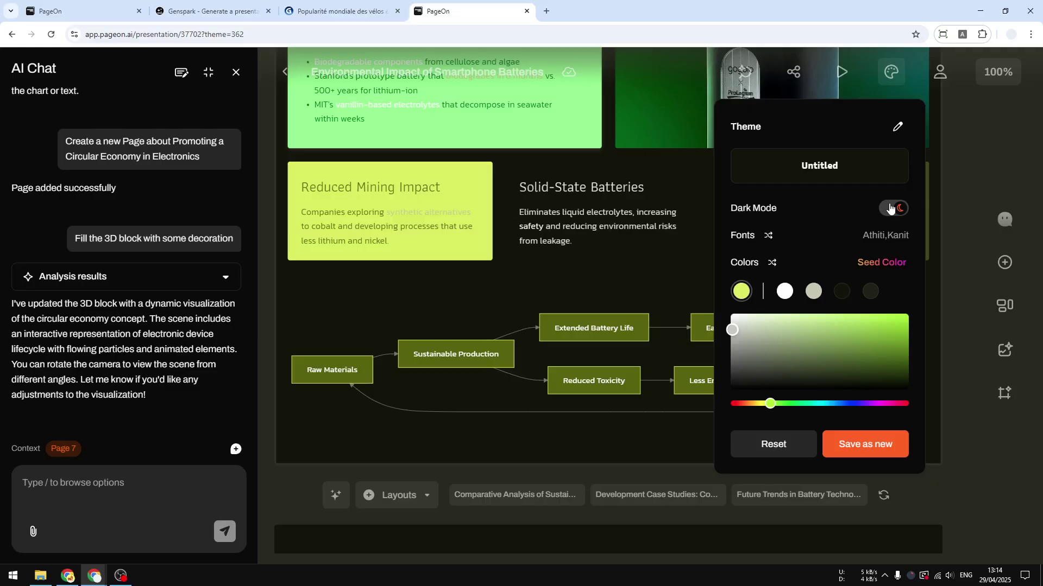
left_click(890, 210)
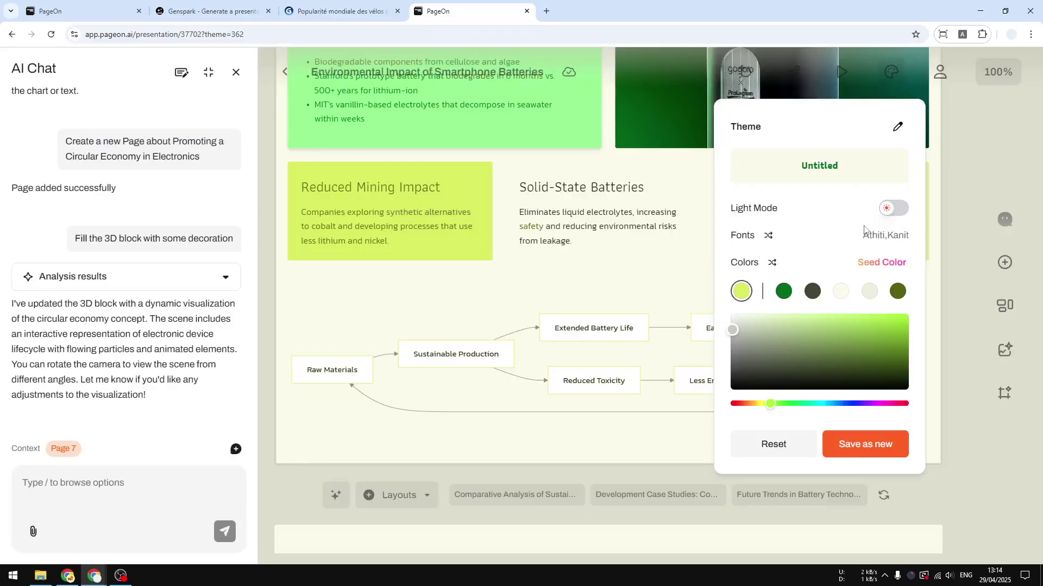
left_click(570, 272)
scroll(752, 168, "up", 15)
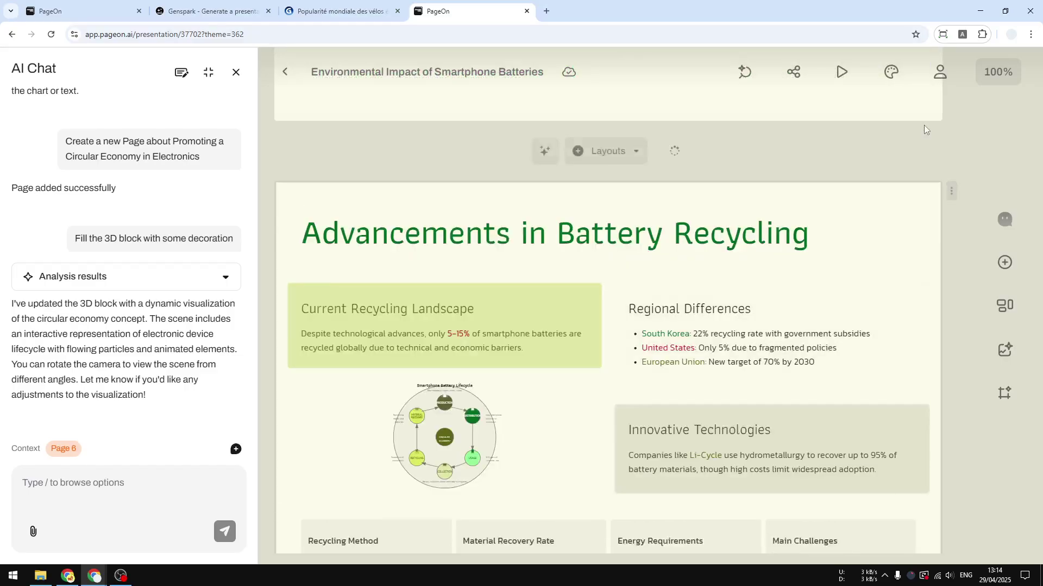
scroll(926, 129, "up", 3)
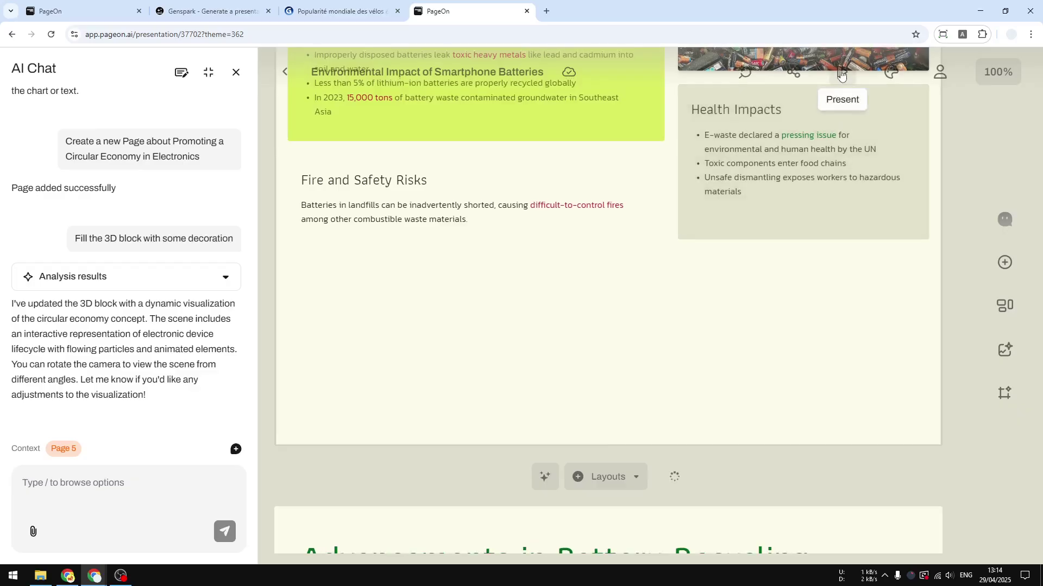
- Present the battery deck full screen, advancing three slides past Resource Extraction, then exit
left_click(842, 72)
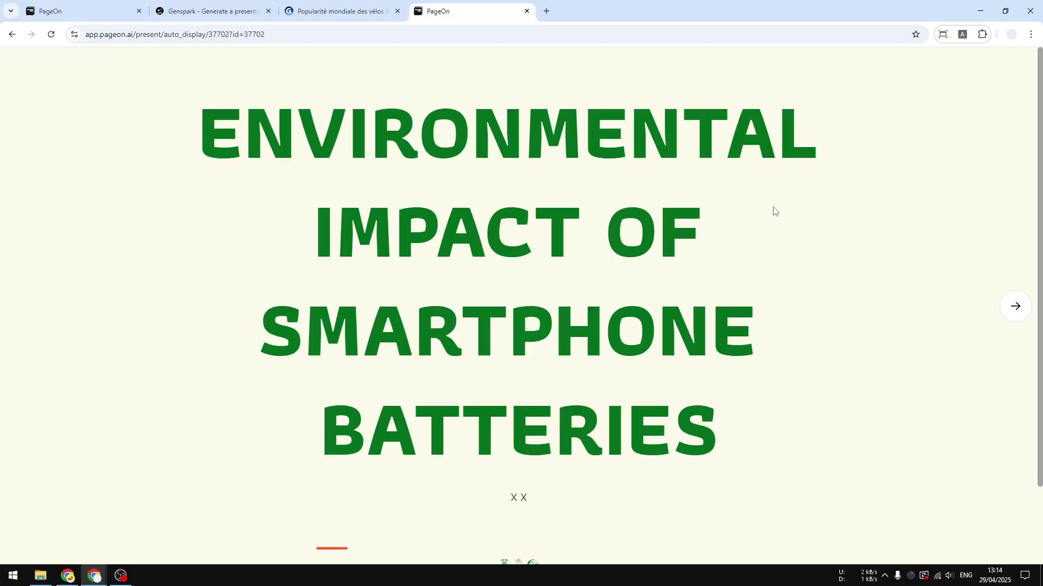
key("f")
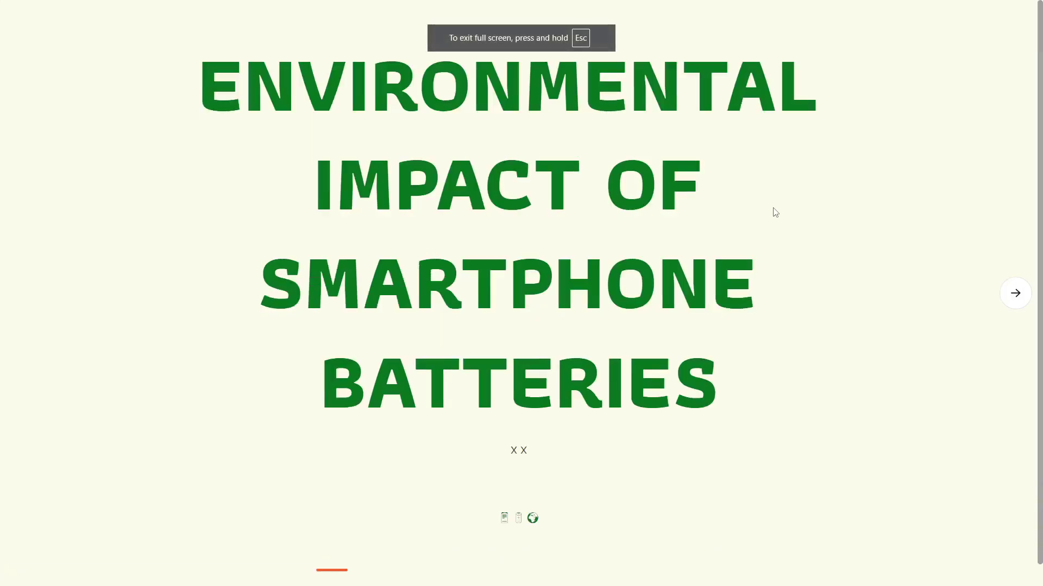
left_click(1016, 292)
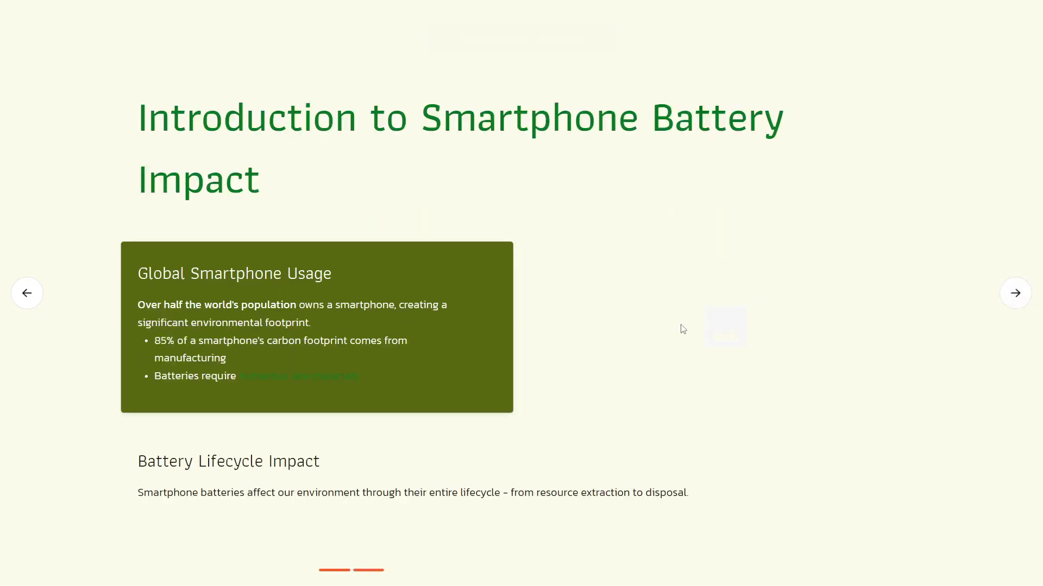
left_click(1013, 295)
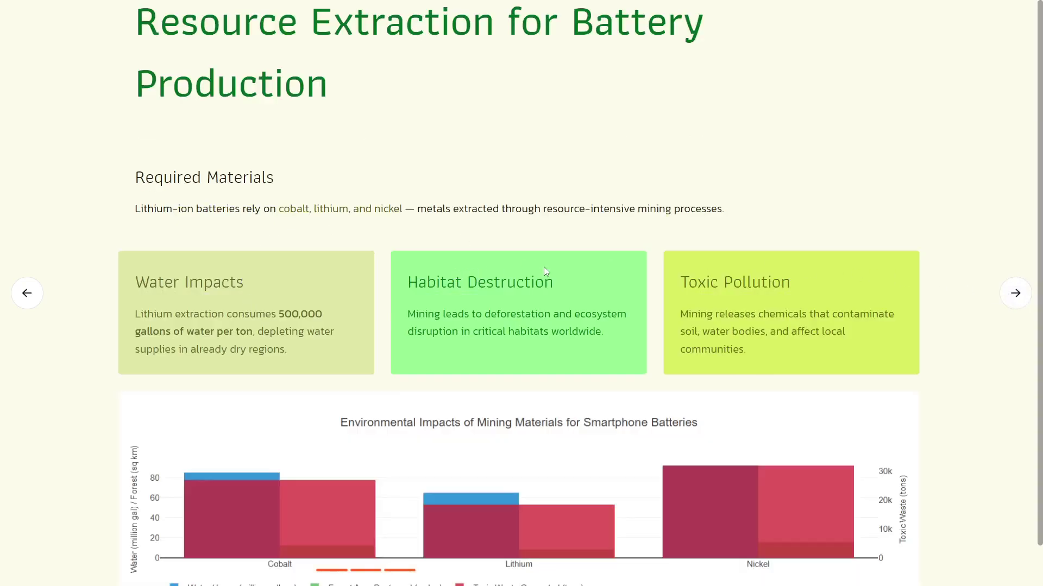
left_click(1015, 294)
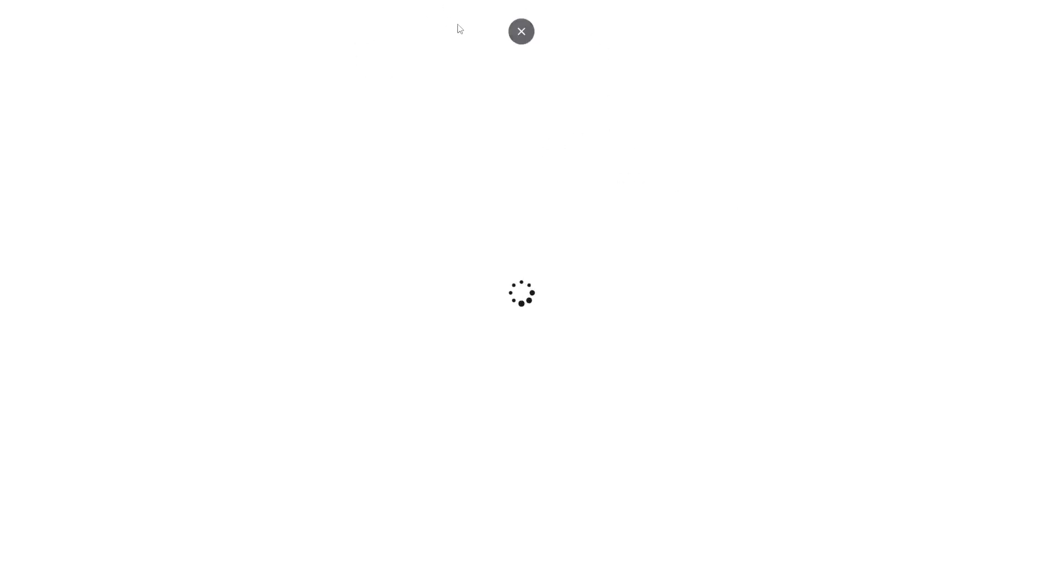
mouse_move(513, 4)
left_click(521, 36)
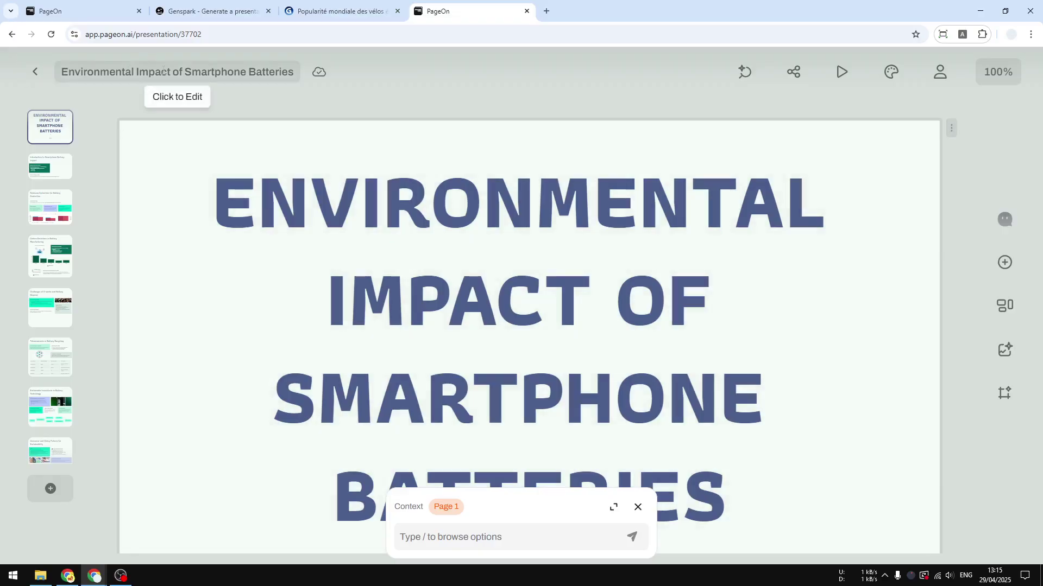
- Return to the workspace and start a new project with Generate with AI
left_click(41, 73)
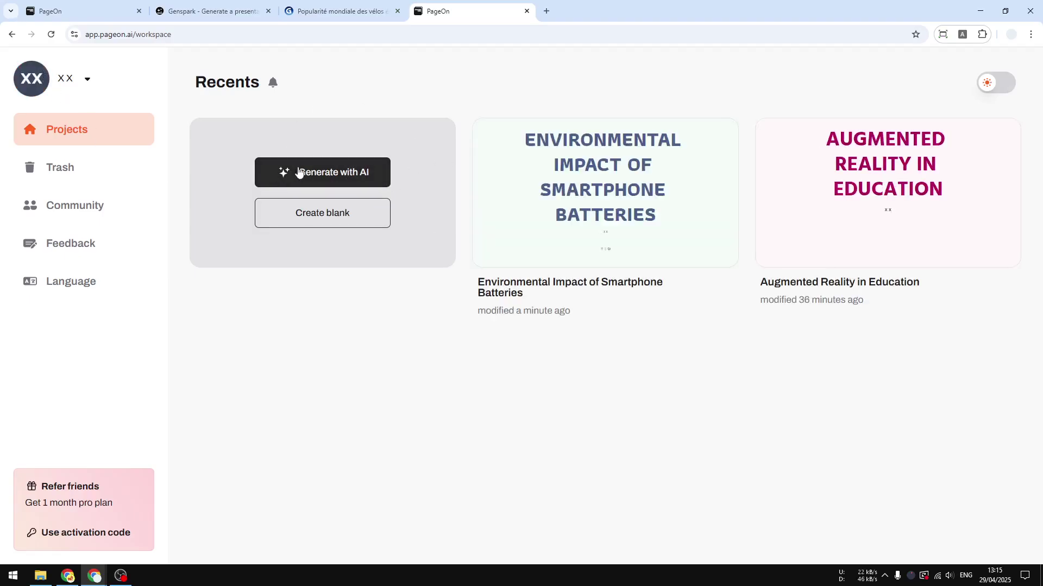
left_click(317, 172)
left_click(345, 444)
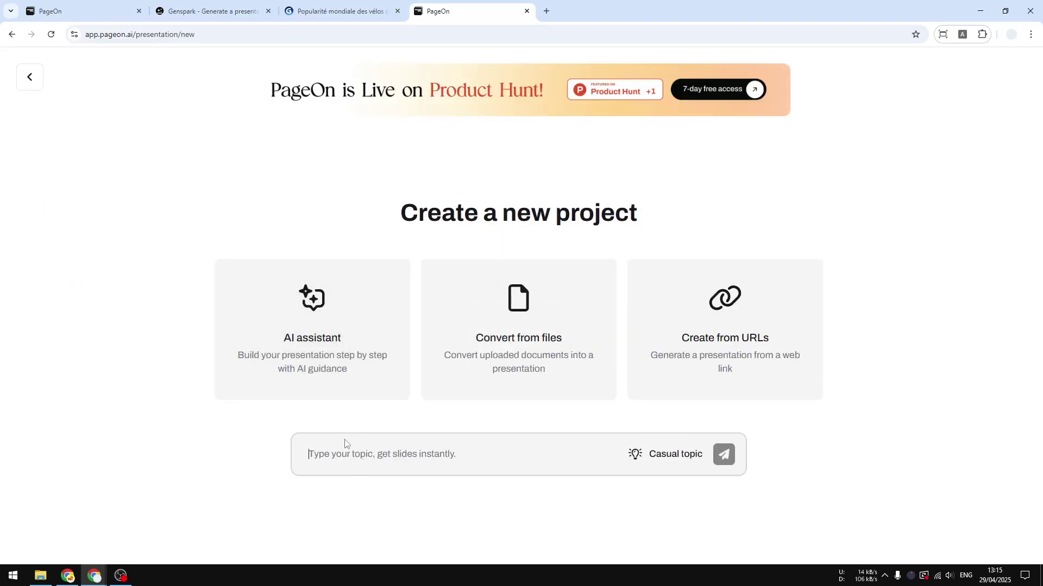
- Copy the e-bike presentation prompt from Genspark and bring up paste options in PageOn's topic field
left_click(206, 10)
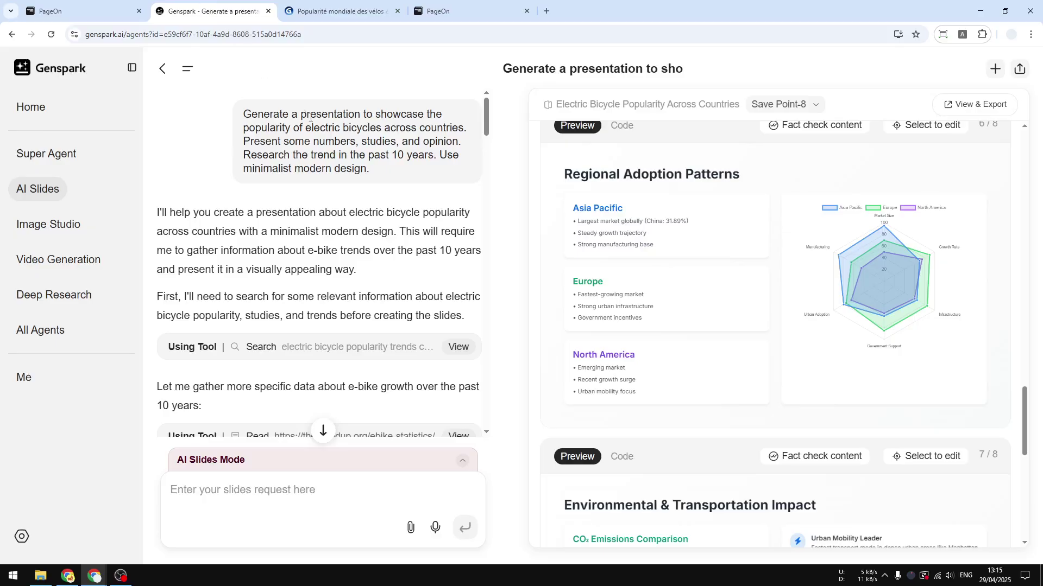
left_click_drag(392, 186, 247, 103)
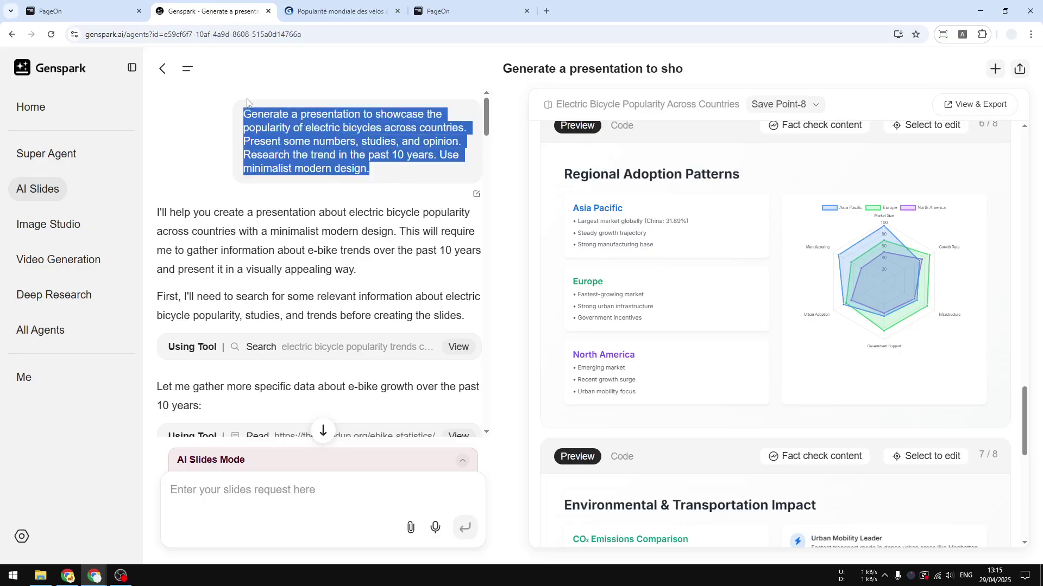
right_click(278, 124)
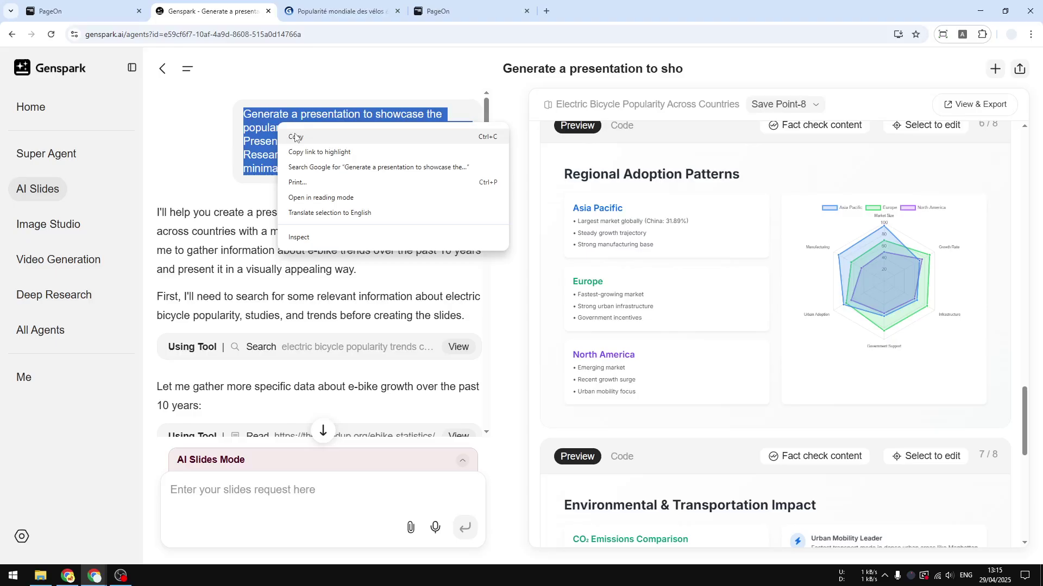
left_click(296, 137)
left_click(467, 11)
right_click(394, 456)
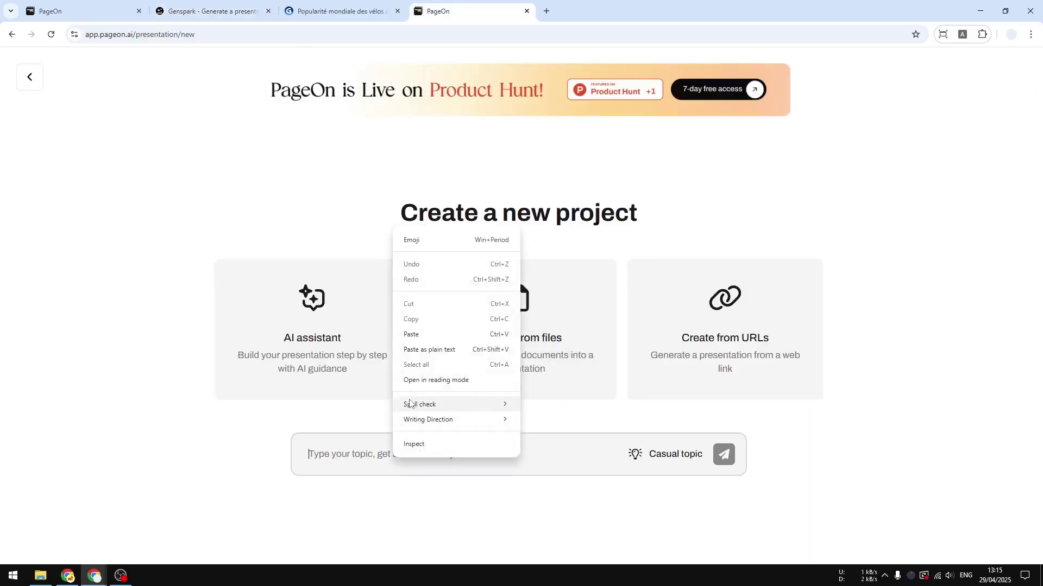
- Paste the e-bike prompt as the topic and generate the deck, glancing at the Gamma and Genspark tabs meanwhile
left_click(411, 334)
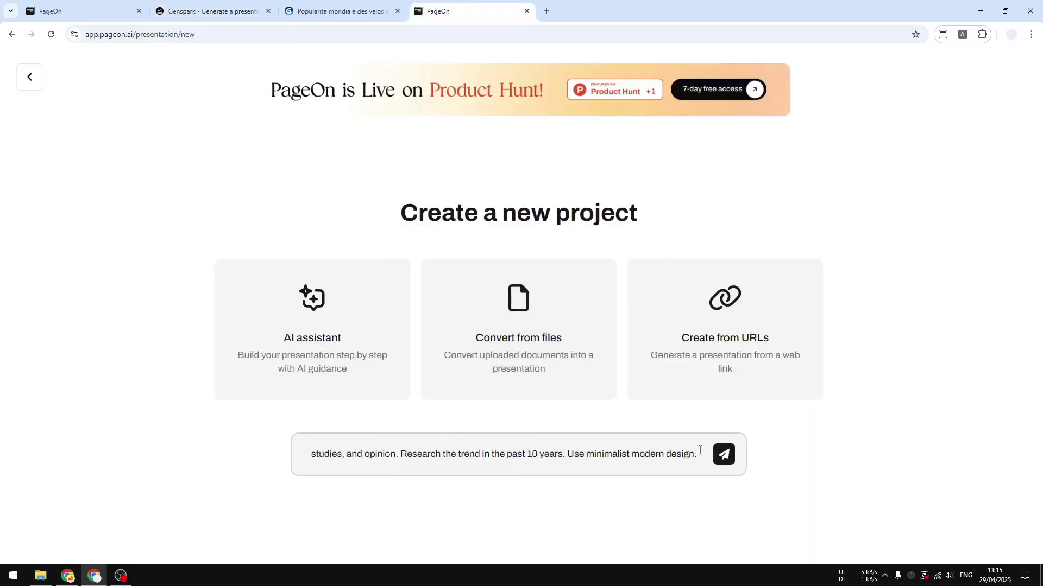
left_click(725, 454)
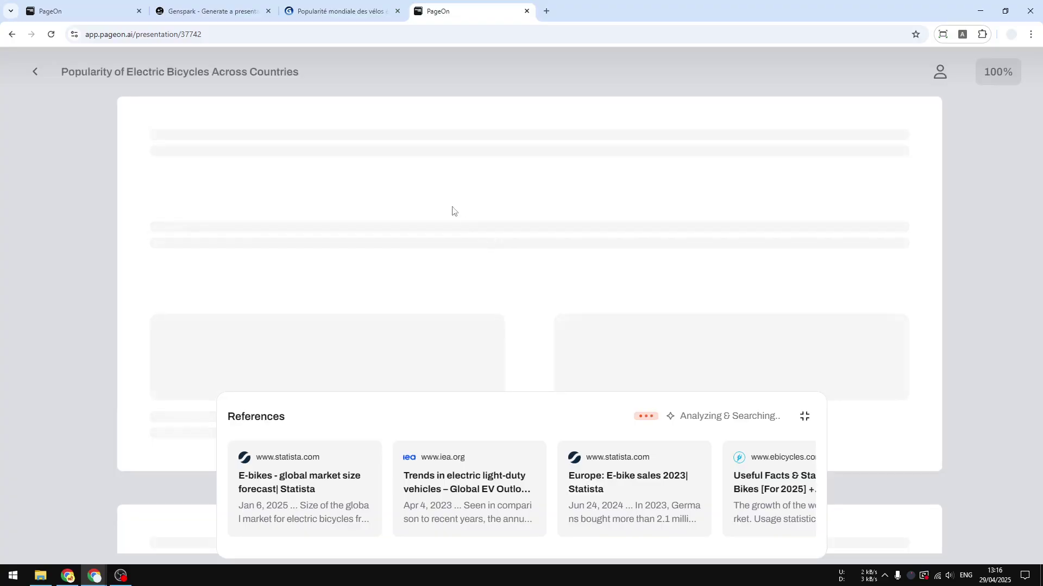
left_click(321, 5)
left_click(254, 8)
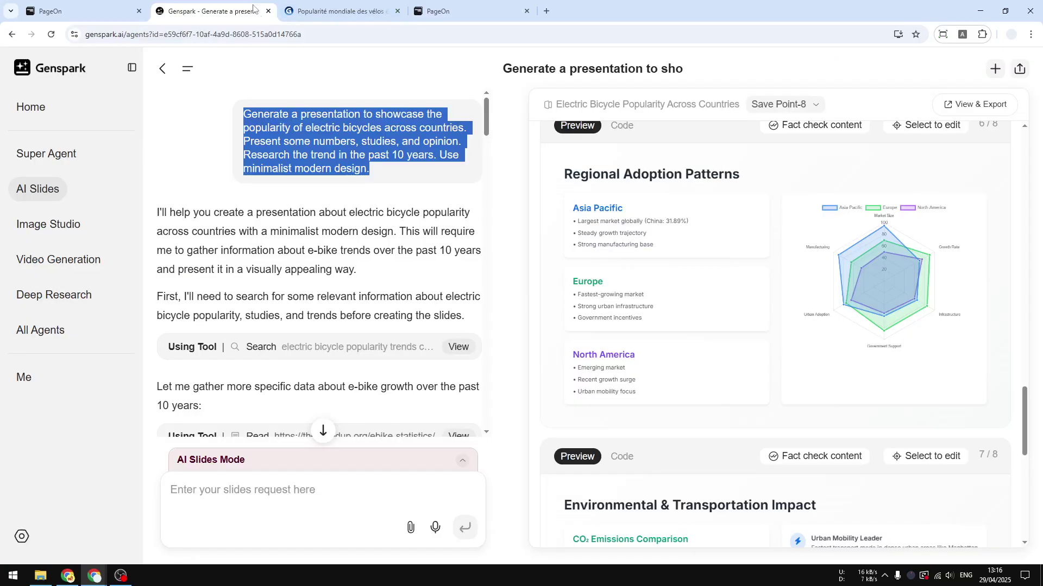
left_click(480, 6)
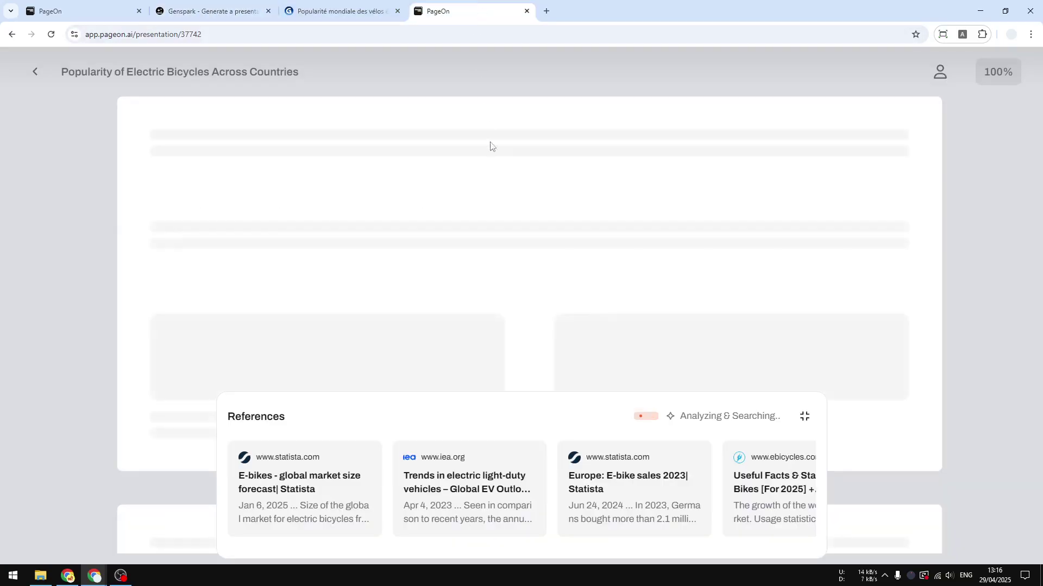